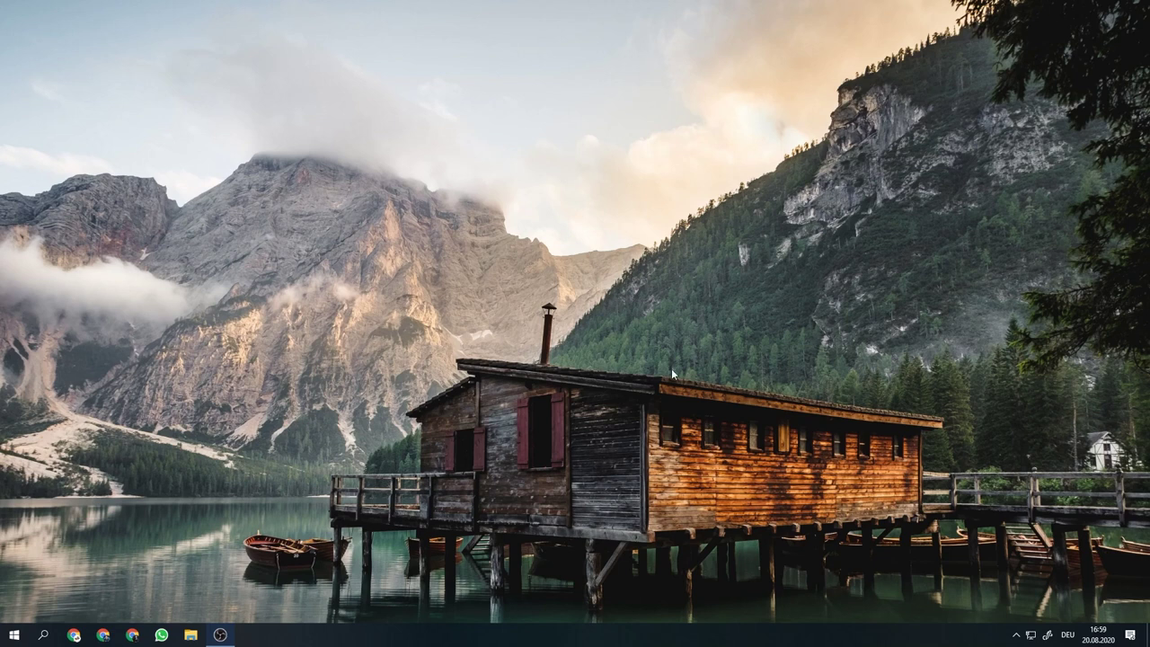
# Open a new Chrome window from the taskbar, showing the Google new tab page
pyautogui.click(120, 632)
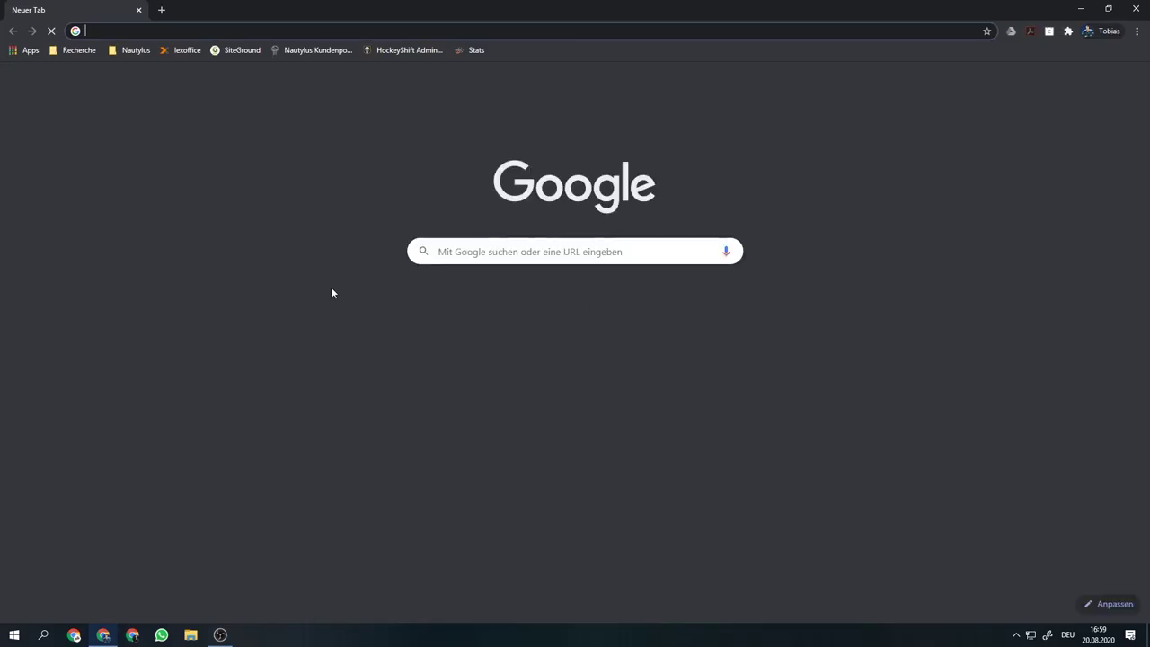
# Log in to the HockeyShift admin from its bookmark using the autofilled credentials
pyautogui.click(410, 50)
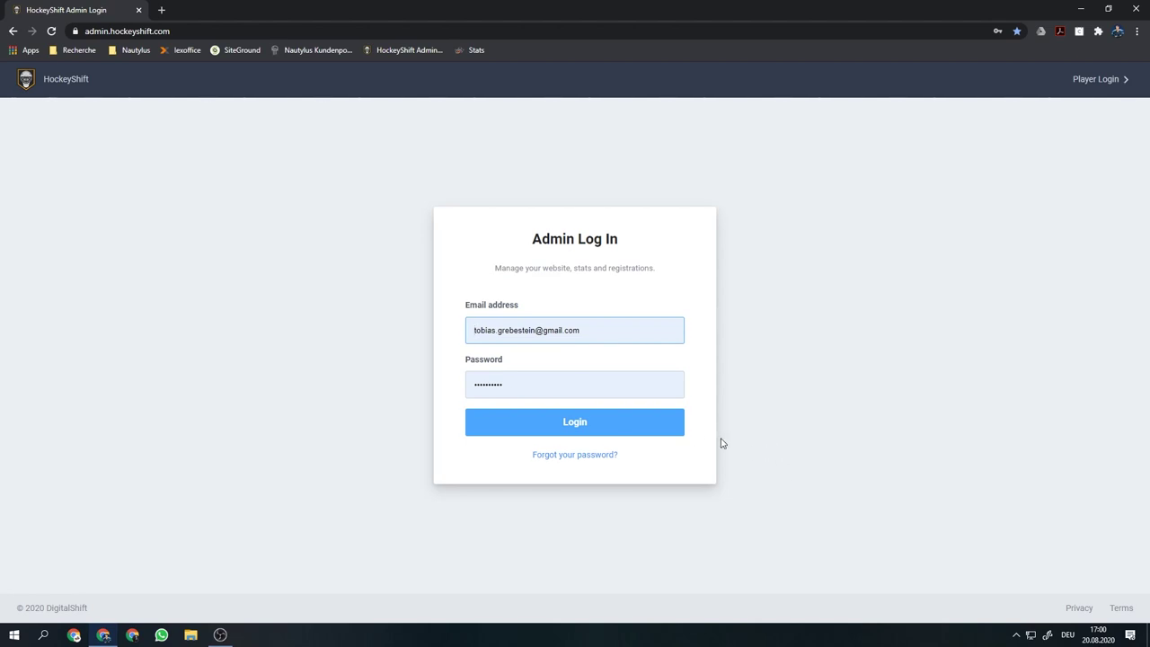
pyautogui.click(656, 426)
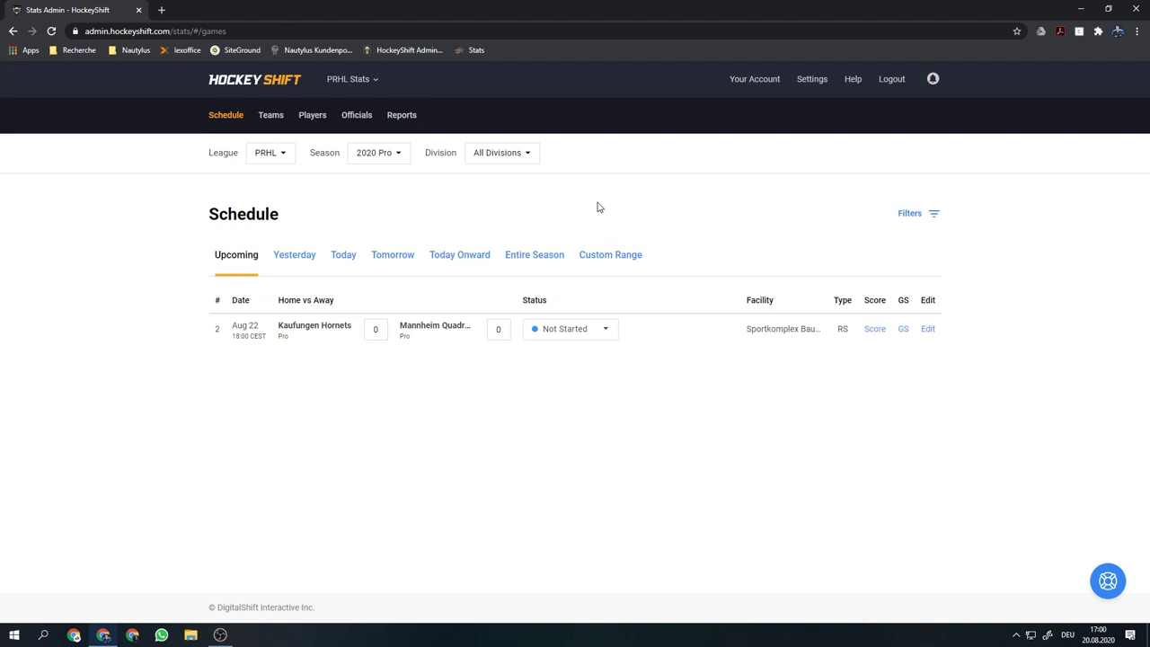
# Open the Kaufungen Hornets roster from the PRHL 2020 Pro Teams list
pyautogui.click(272, 117)
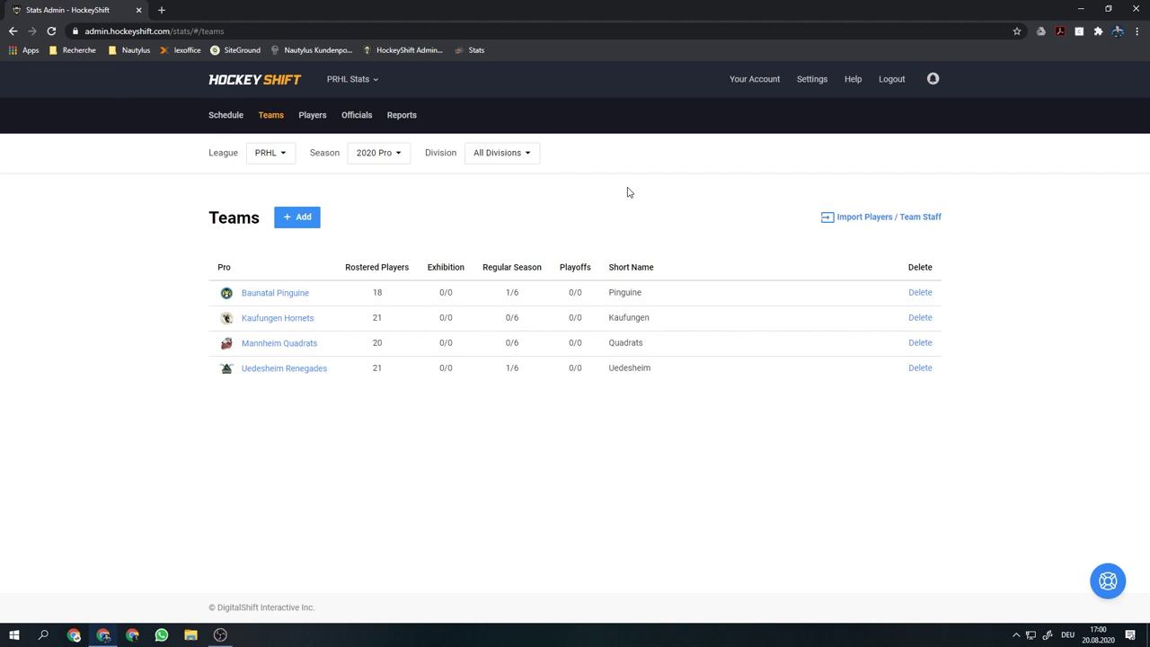
pyautogui.click(303, 324)
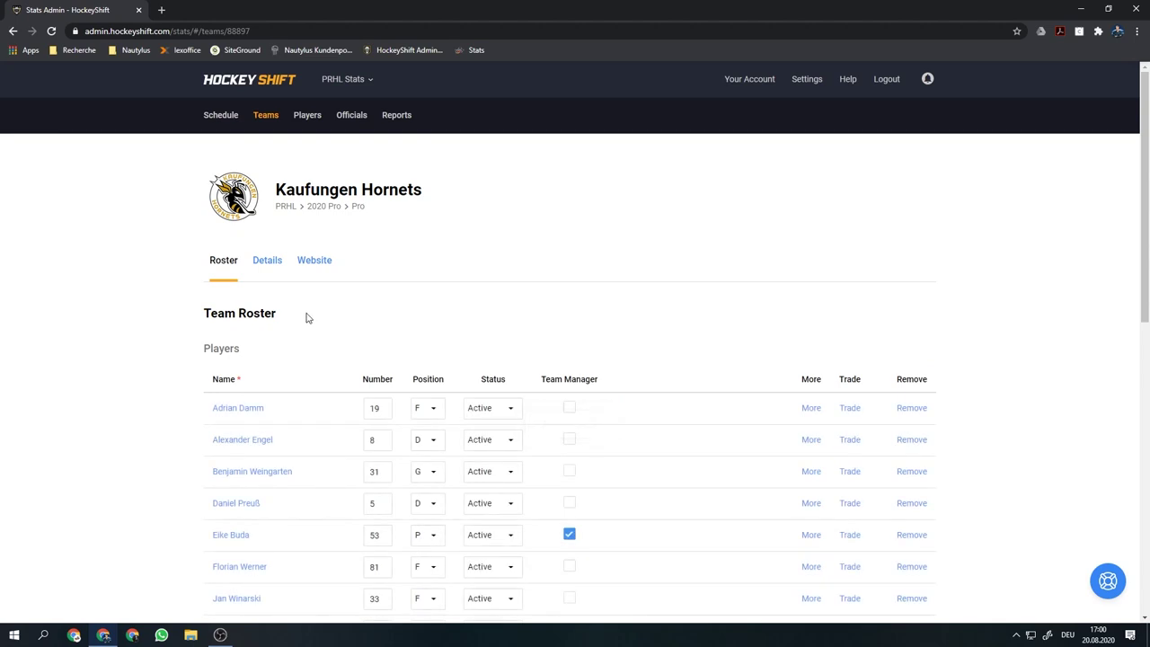
pyautogui.scroll(-1, 306, 317)
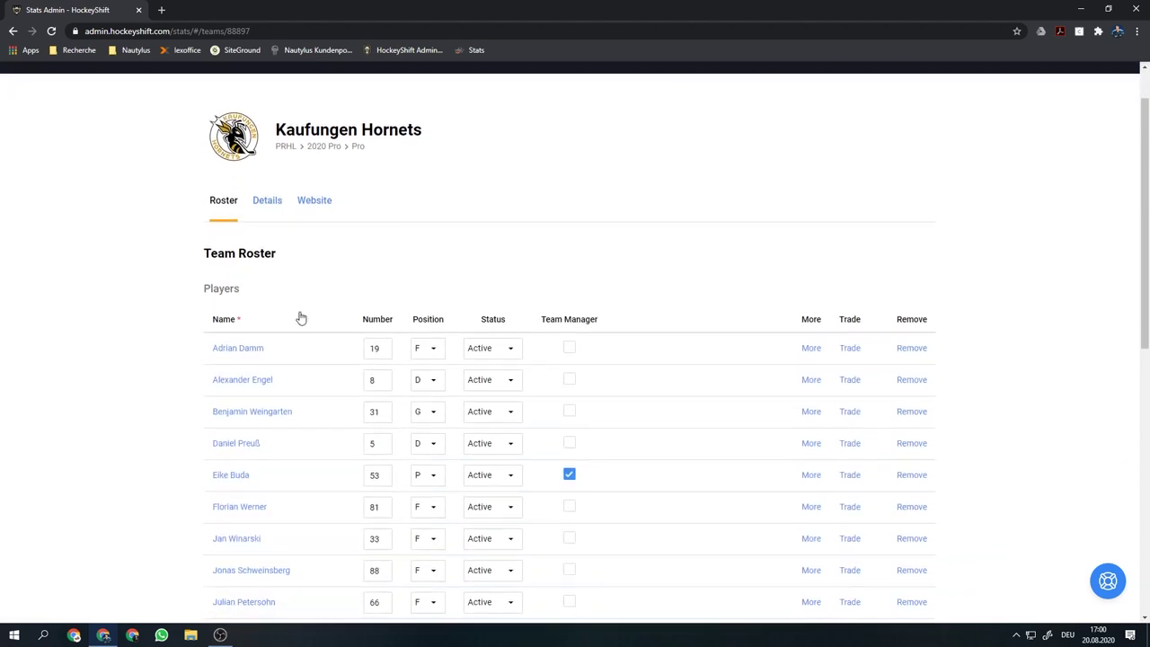
pyautogui.scroll(-1, 301, 319)
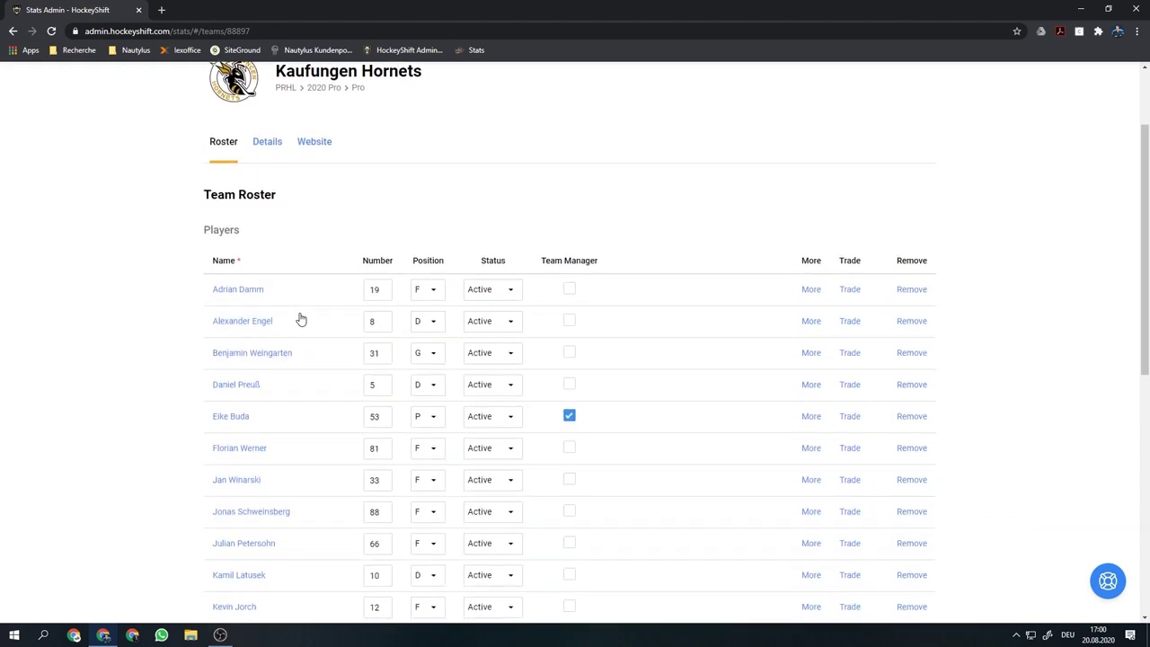
pyautogui.scroll(1, 301, 318)
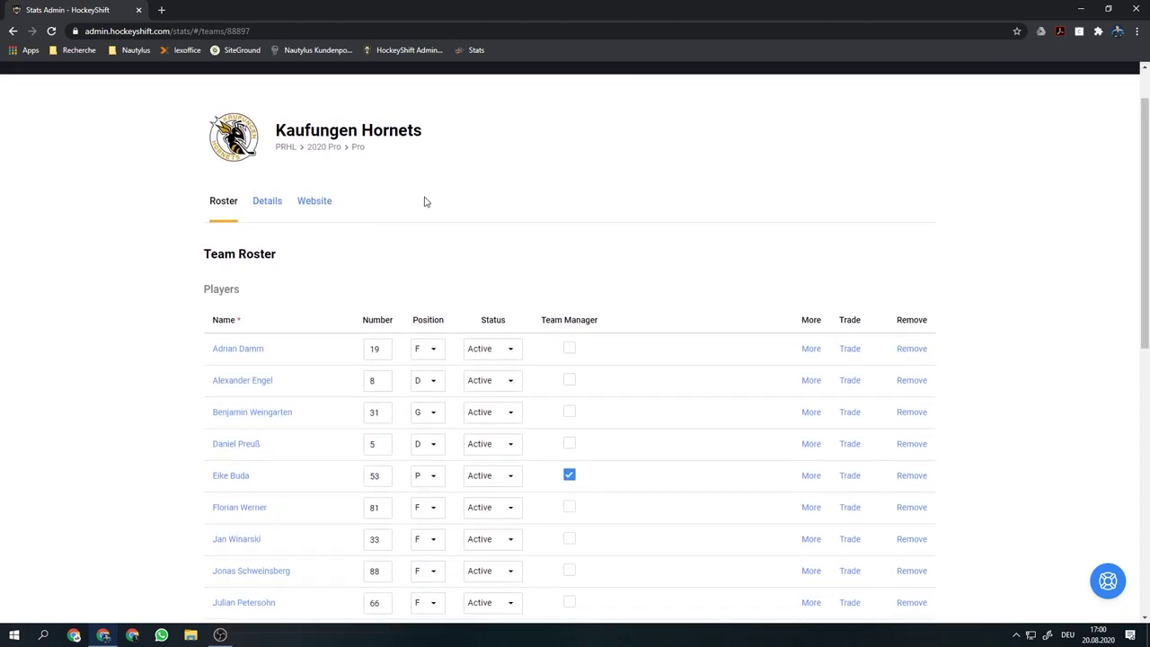
pyautogui.click(330, 204)
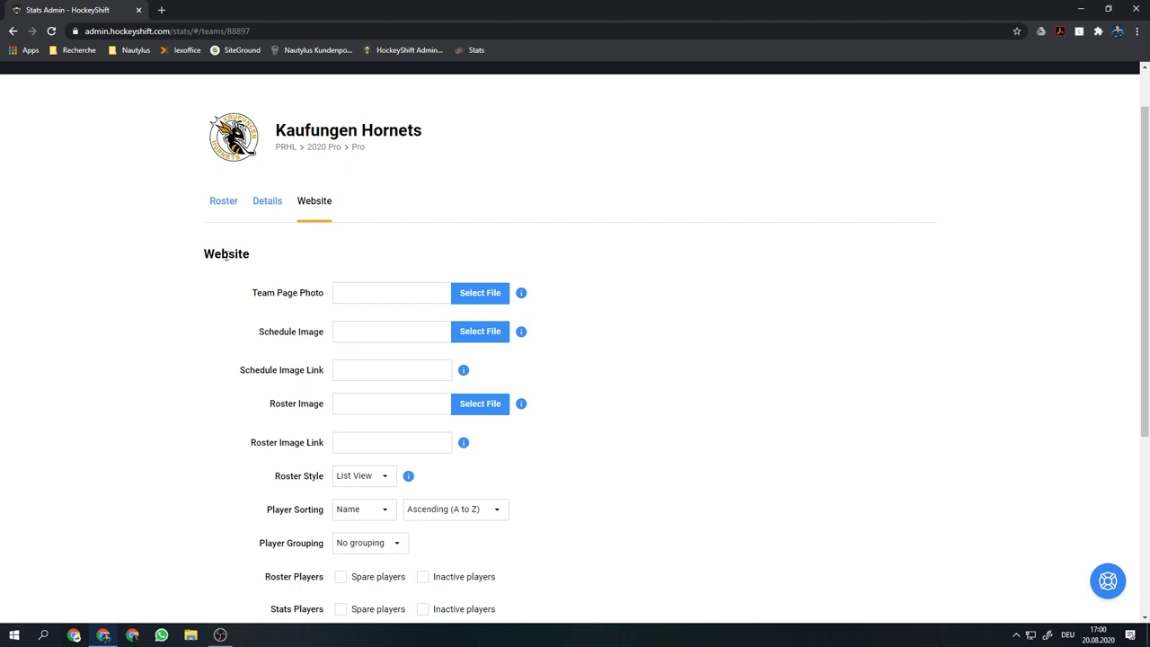
pyautogui.click(260, 207)
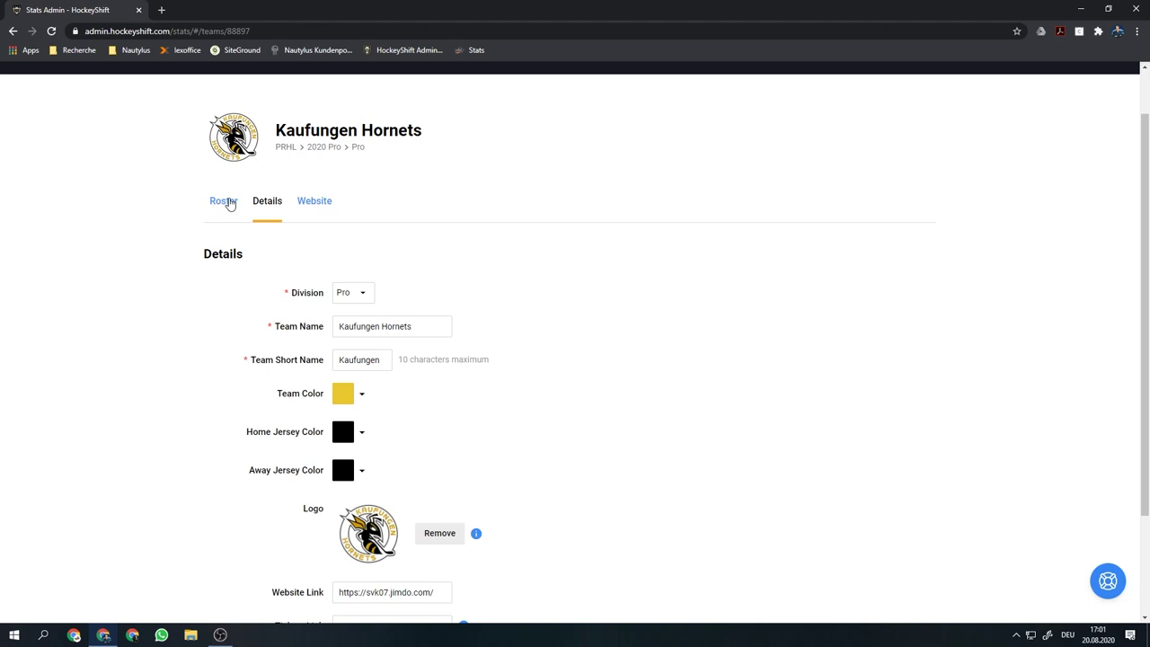
pyautogui.click(230, 204)
pyautogui.scroll(-3, 235, 221)
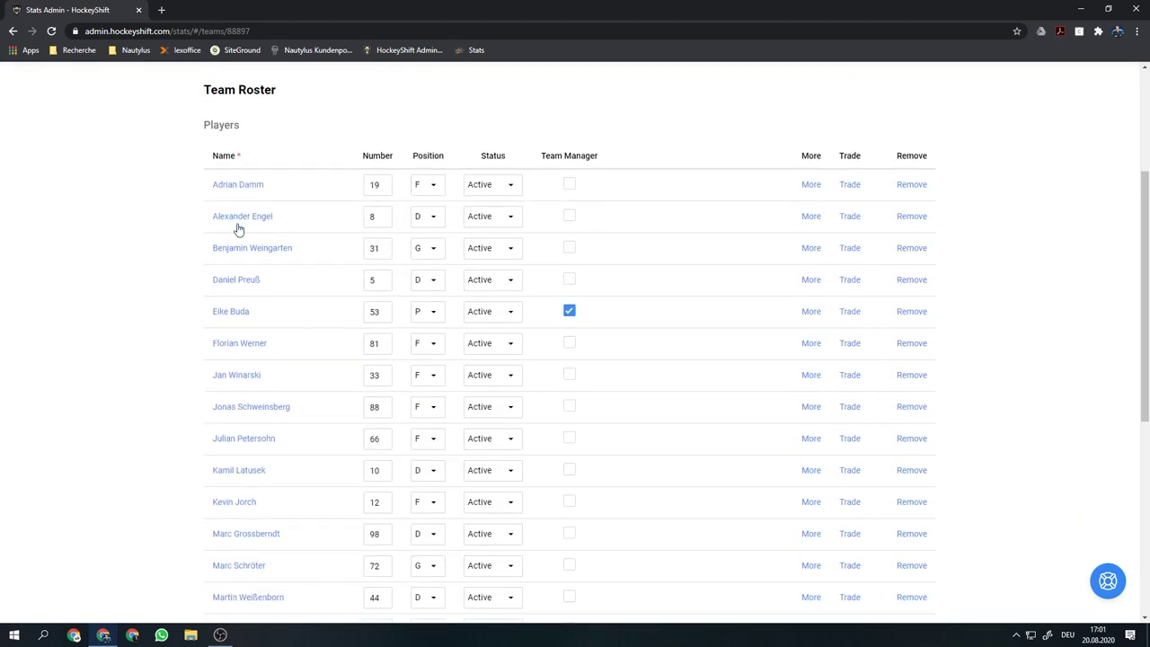
pyautogui.scroll(-3, 238, 229)
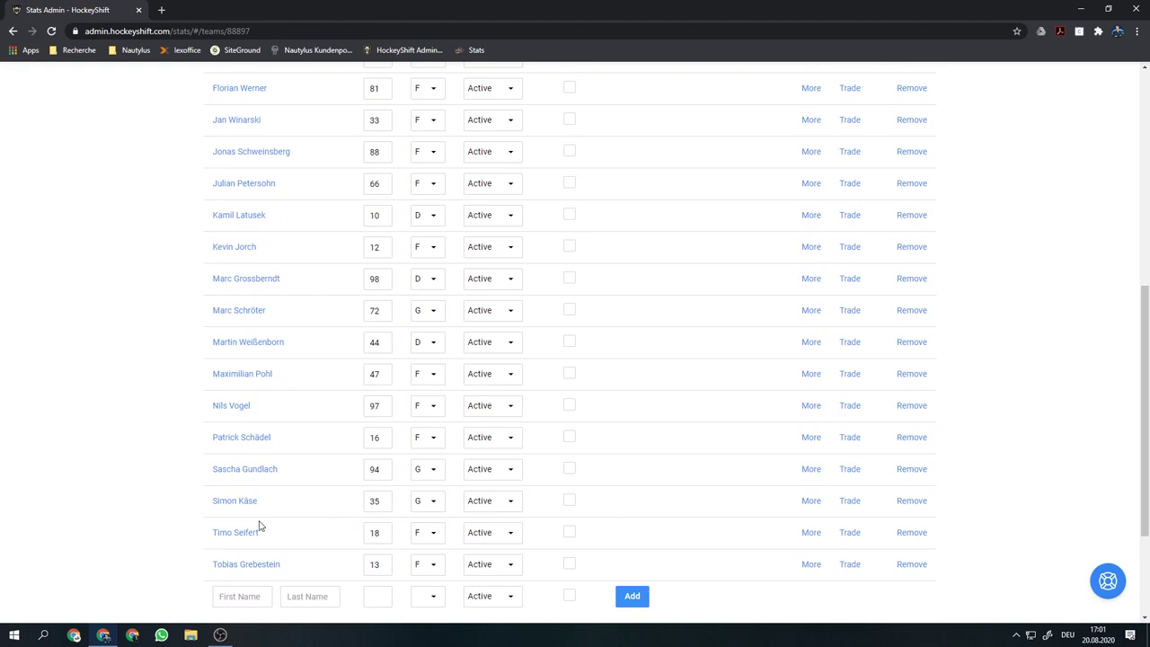
pyautogui.click(267, 564)
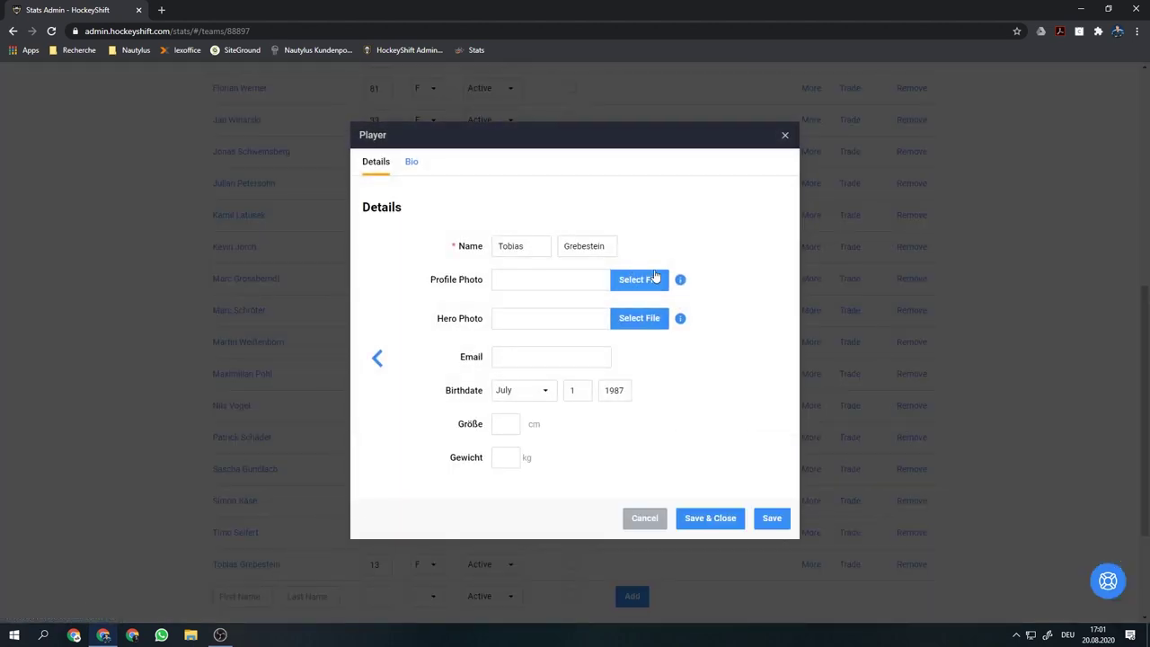
pyautogui.moveTo(680, 280)
pyautogui.moveTo(682, 321)
pyautogui.click(412, 166)
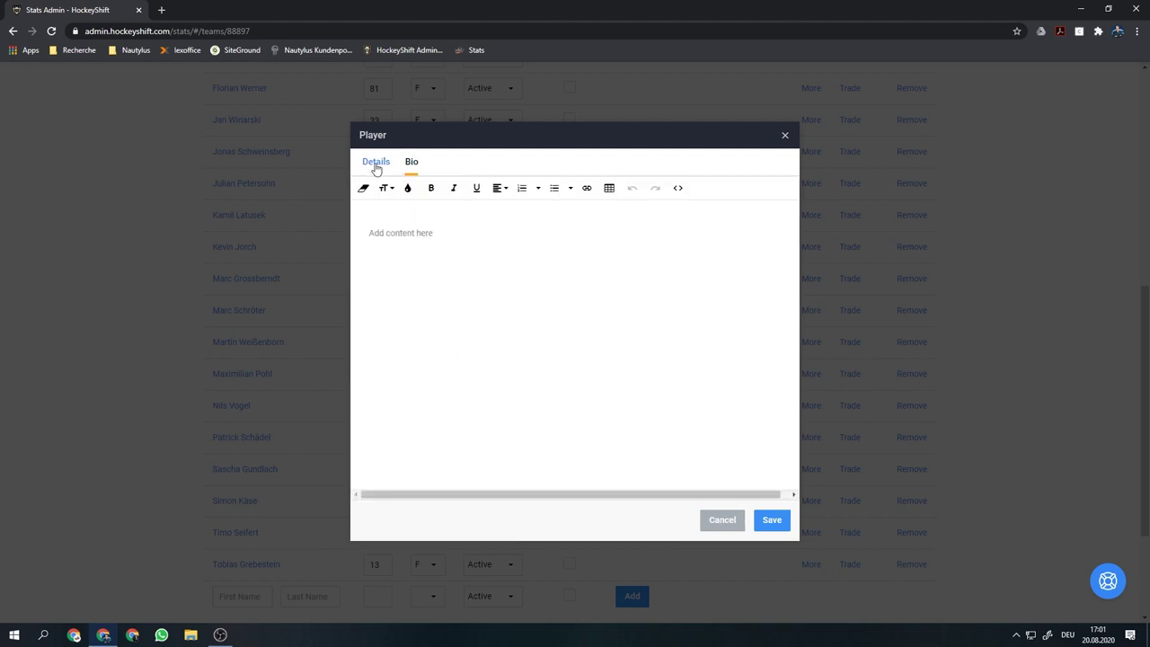
pyautogui.click(377, 166)
pyautogui.click(783, 136)
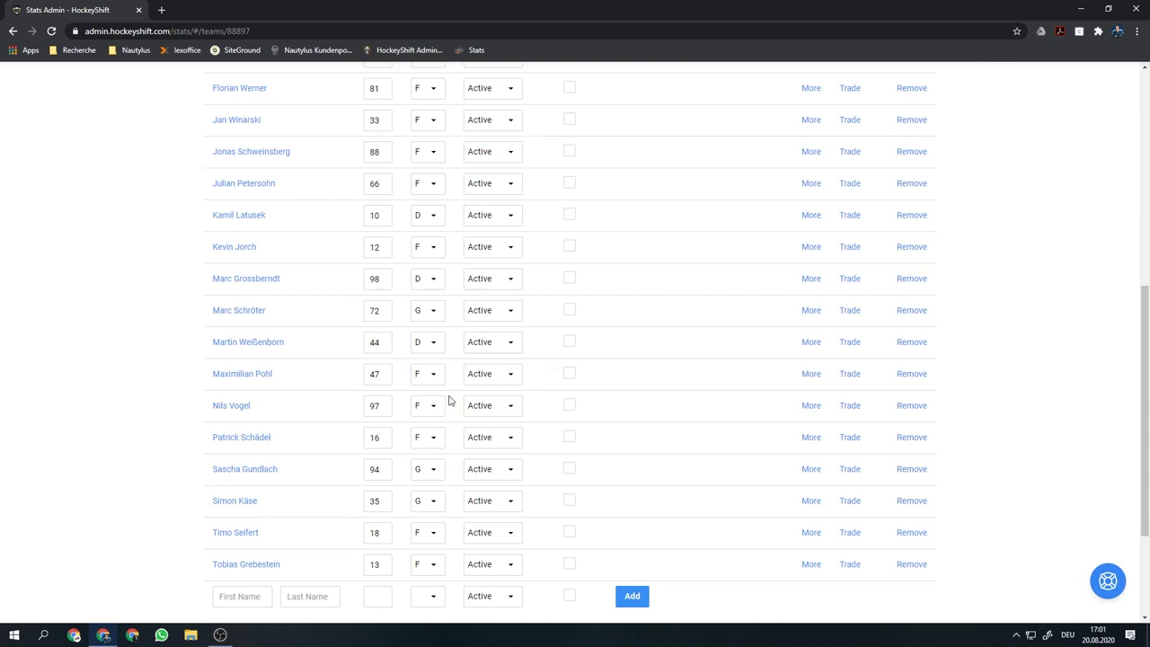
pyautogui.doubleClick(380, 565)
pyautogui.click(386, 564)
pyautogui.click(433, 565)
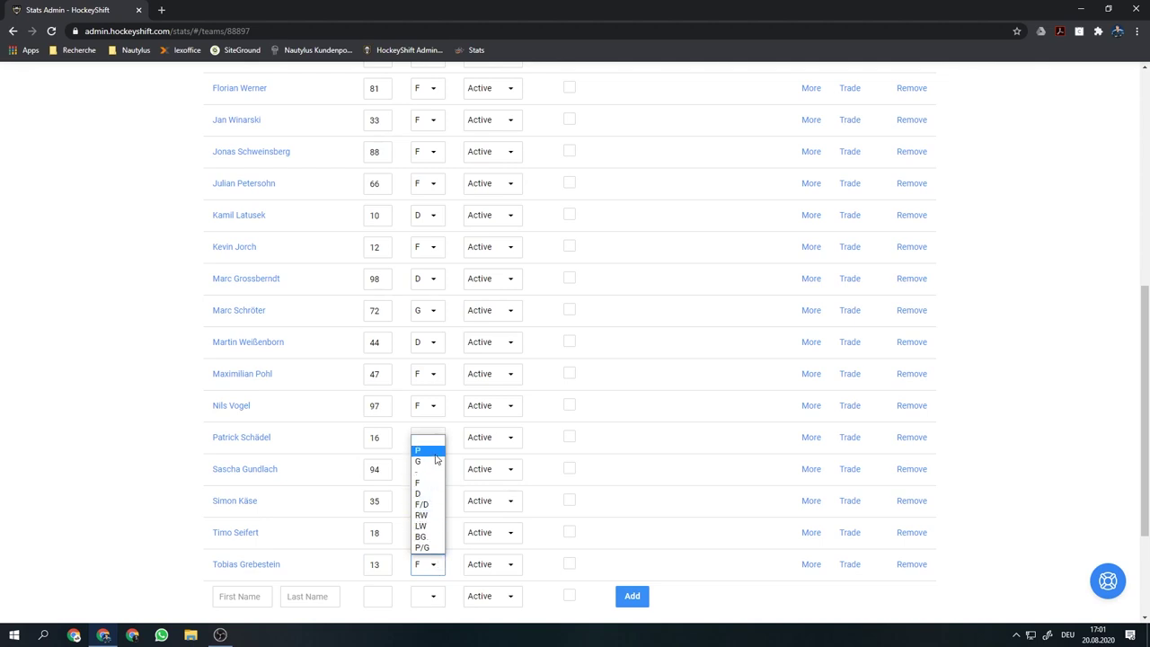
pyautogui.click(508, 569)
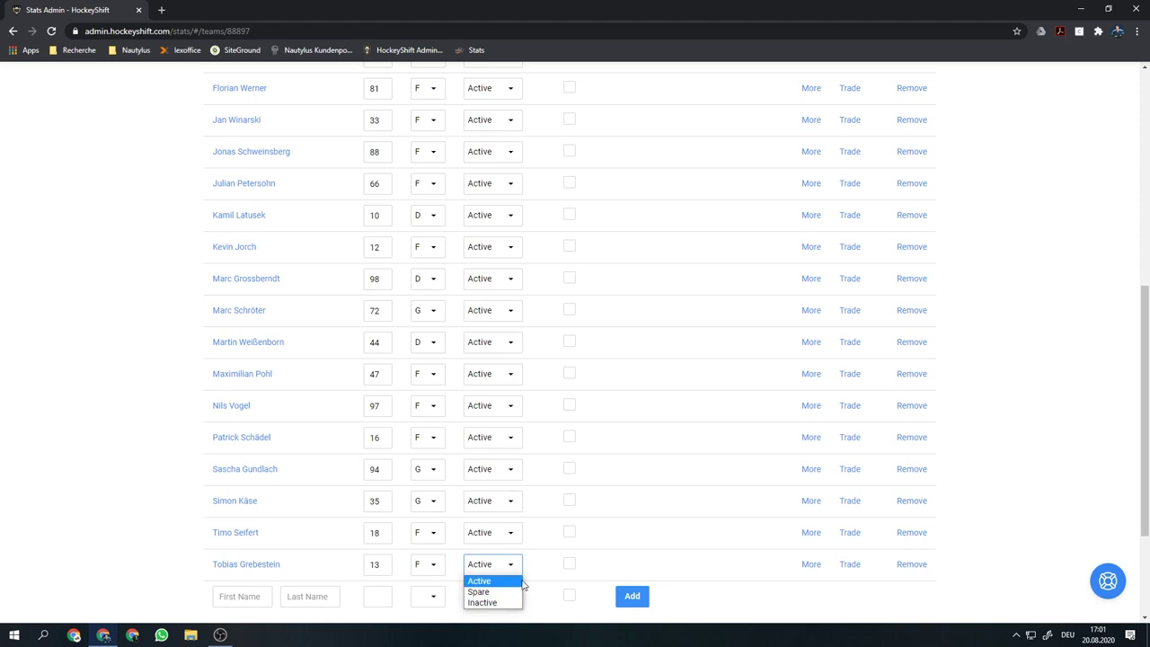
pyautogui.click(542, 570)
pyautogui.click(567, 566)
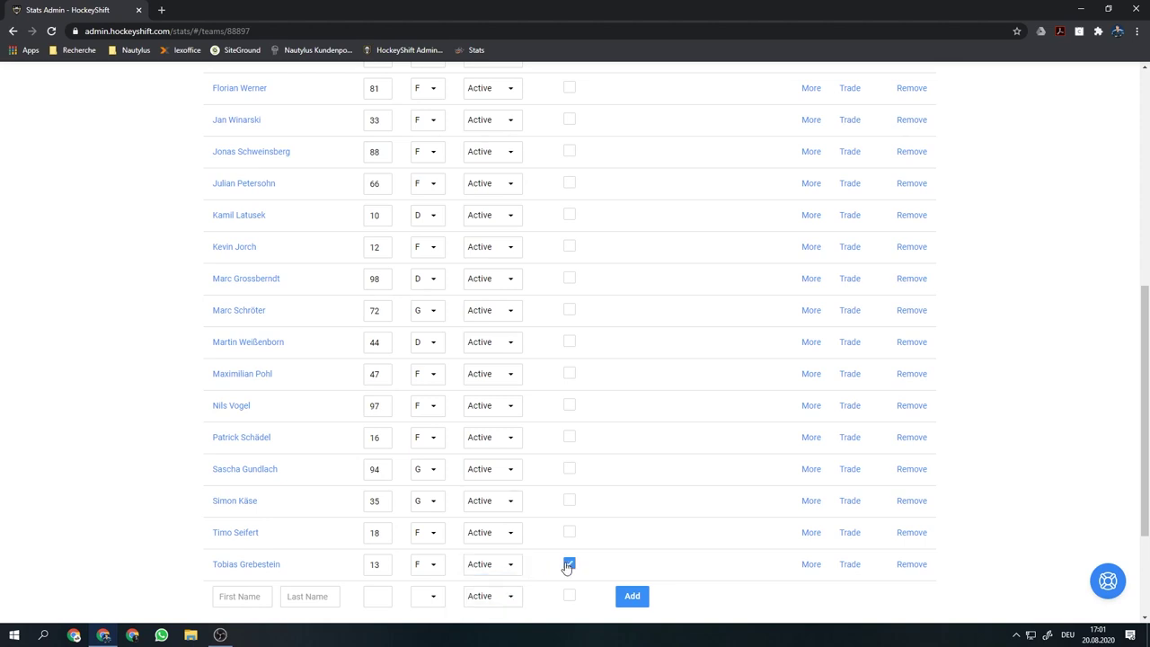
pyautogui.click(567, 567)
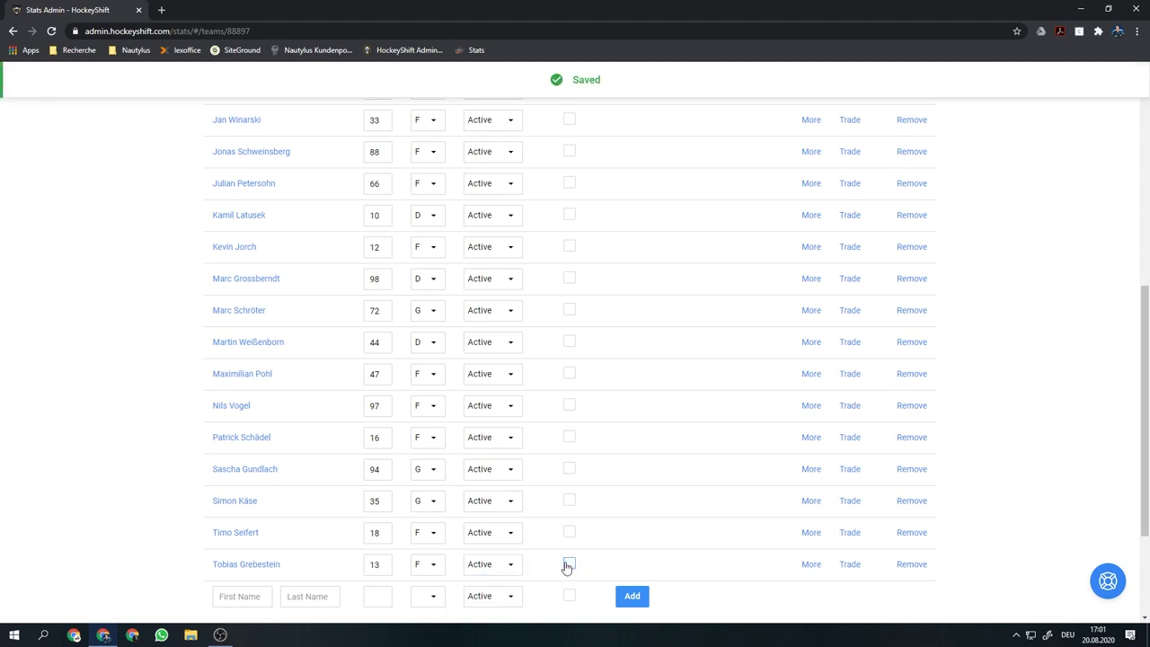
pyautogui.click(811, 565)
pyautogui.click(469, 195)
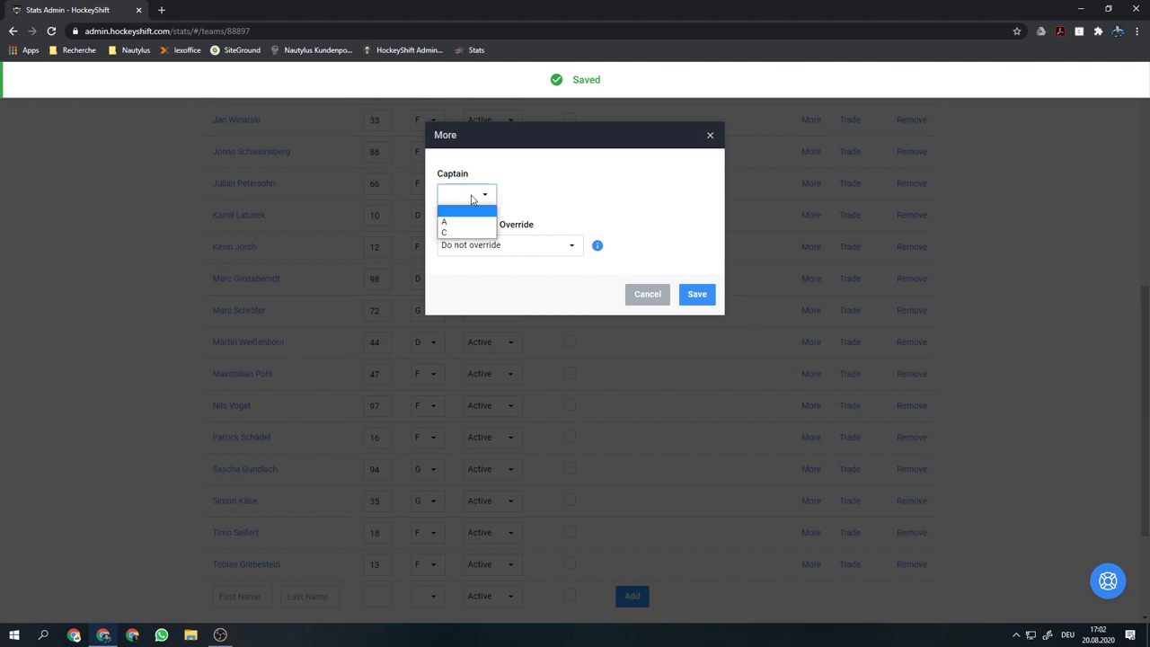
pyautogui.click(649, 294)
pyautogui.click(648, 295)
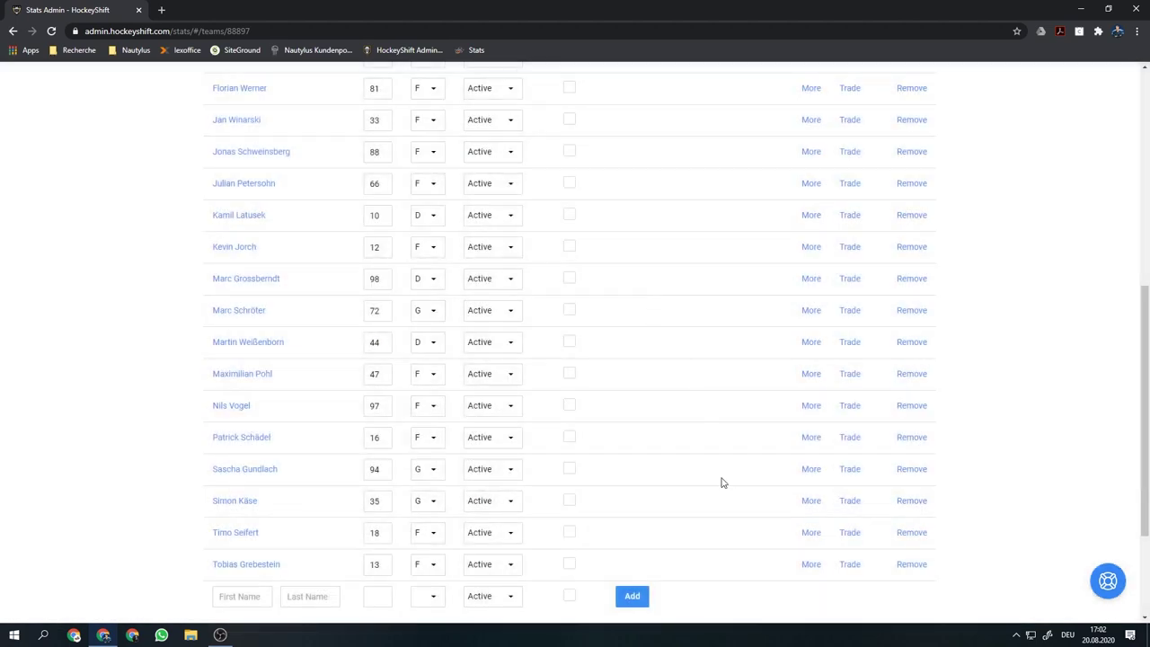
pyautogui.scroll(-1, 539, 575)
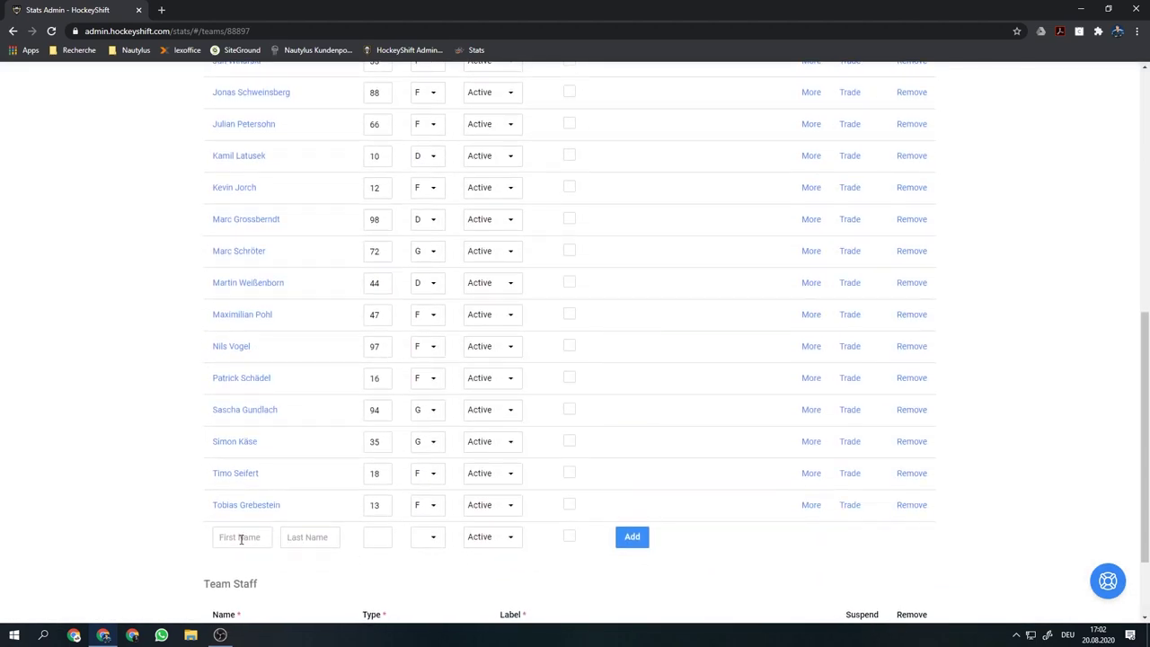
# Add a new goalie with first and last name, number 99, position G to the Hornets roster
pyautogui.click(241, 537)
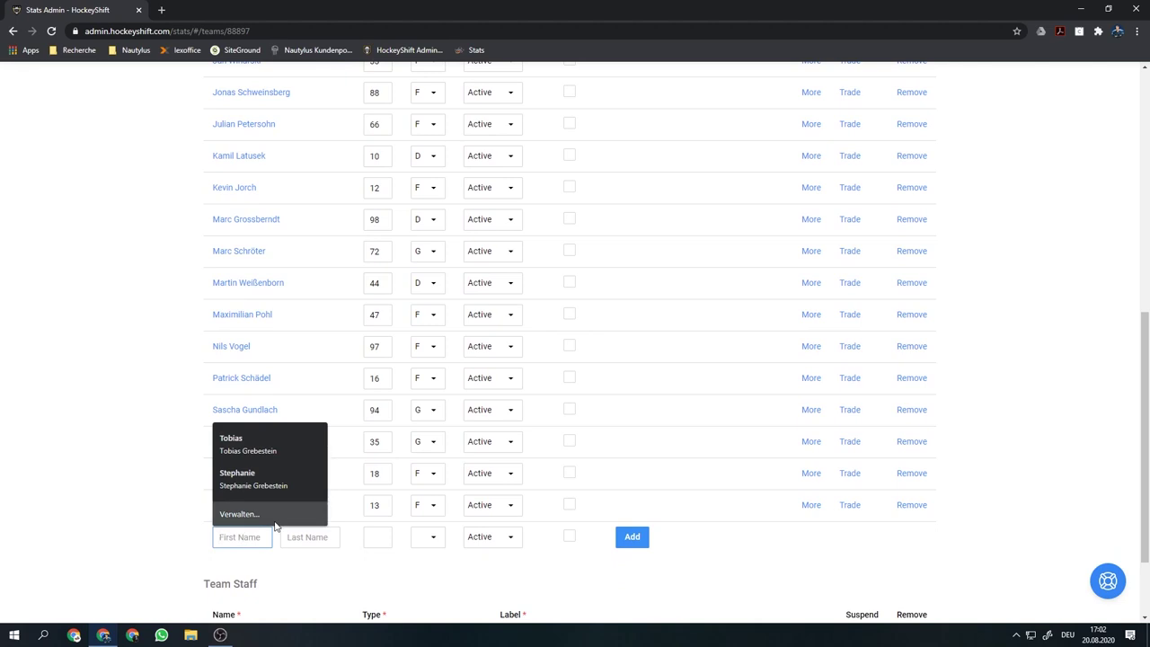
pyautogui.press('Tab')
pyautogui.press('Tab')
pyautogui.write('99')
pyautogui.press('Tab')
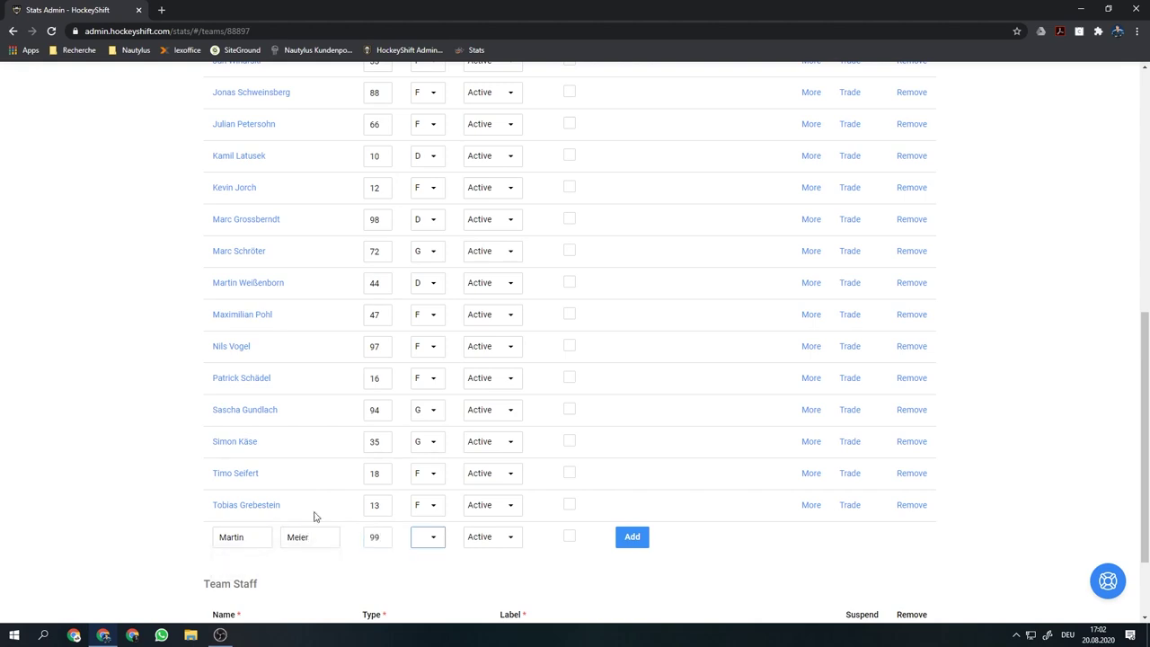
pyautogui.click(432, 537)
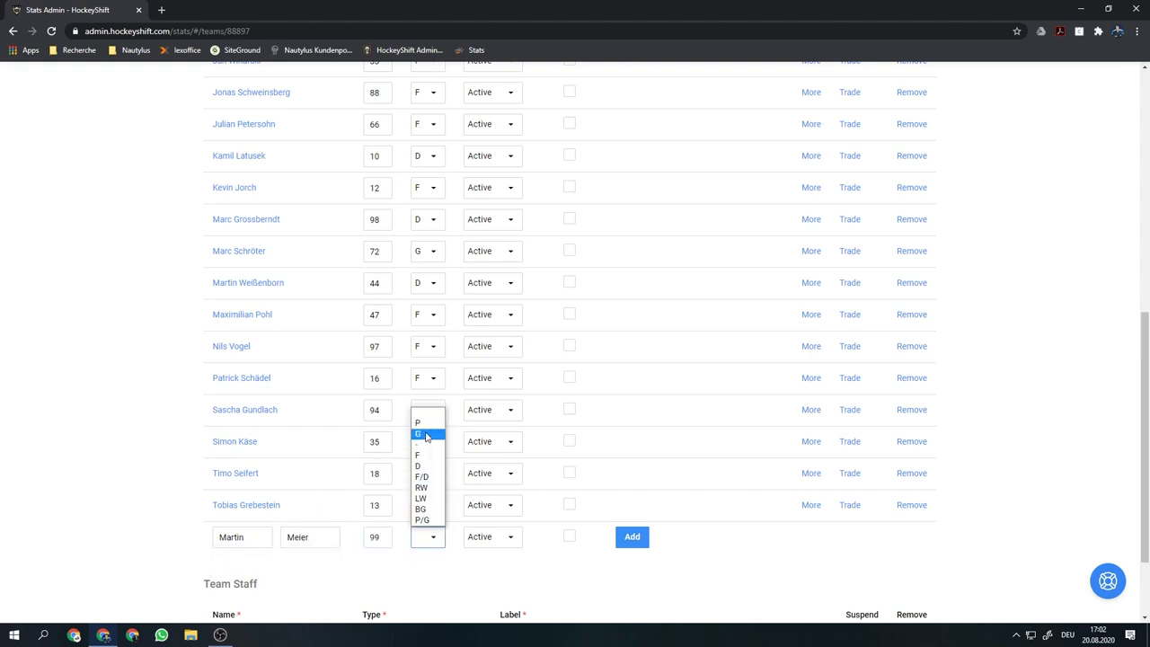
pyautogui.click(428, 434)
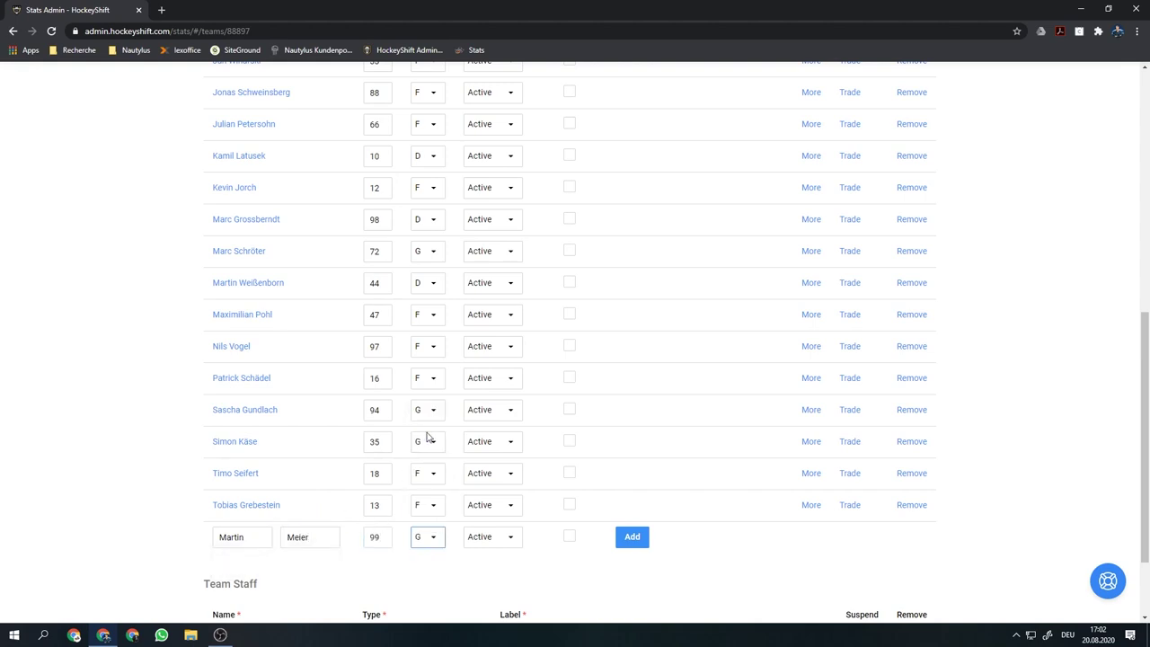
pyautogui.click(632, 537)
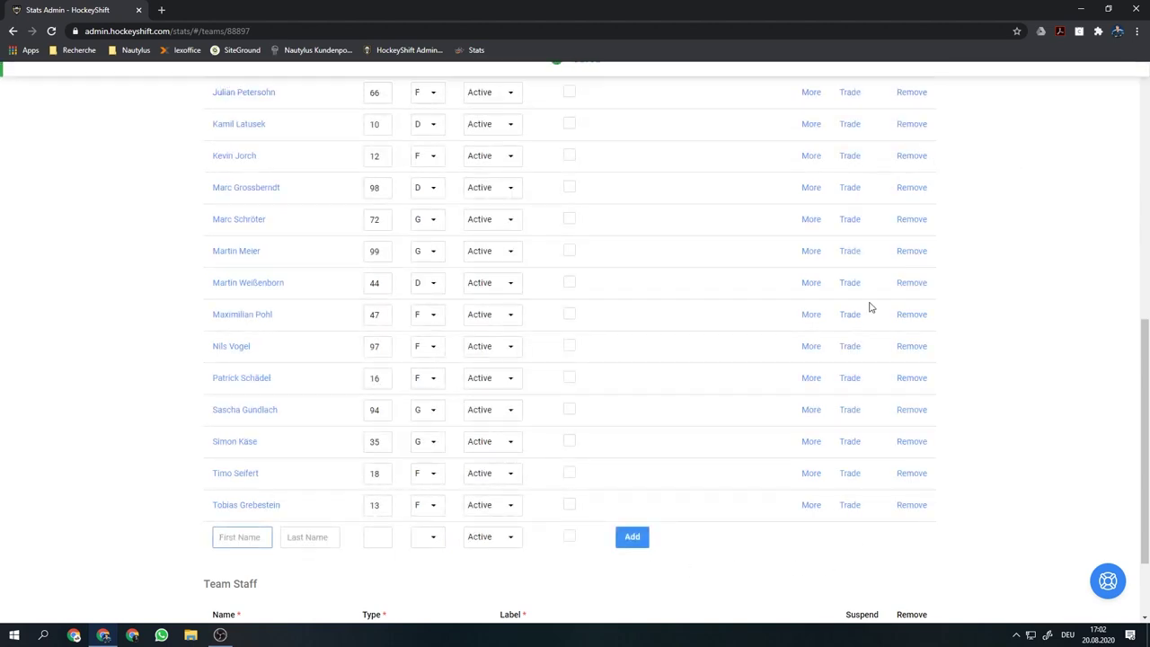
pyautogui.scroll(3, 508, 372)
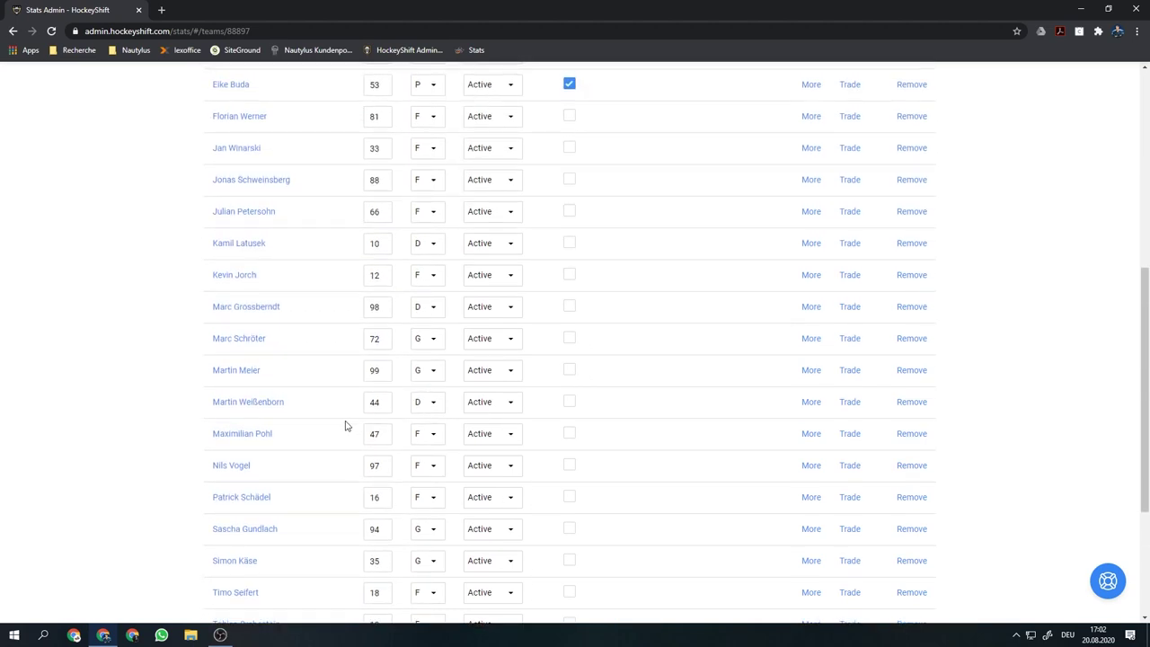
# Remove the number 99 goalie from the Hornets roster, then go to the league schedule
pyautogui.click(244, 371)
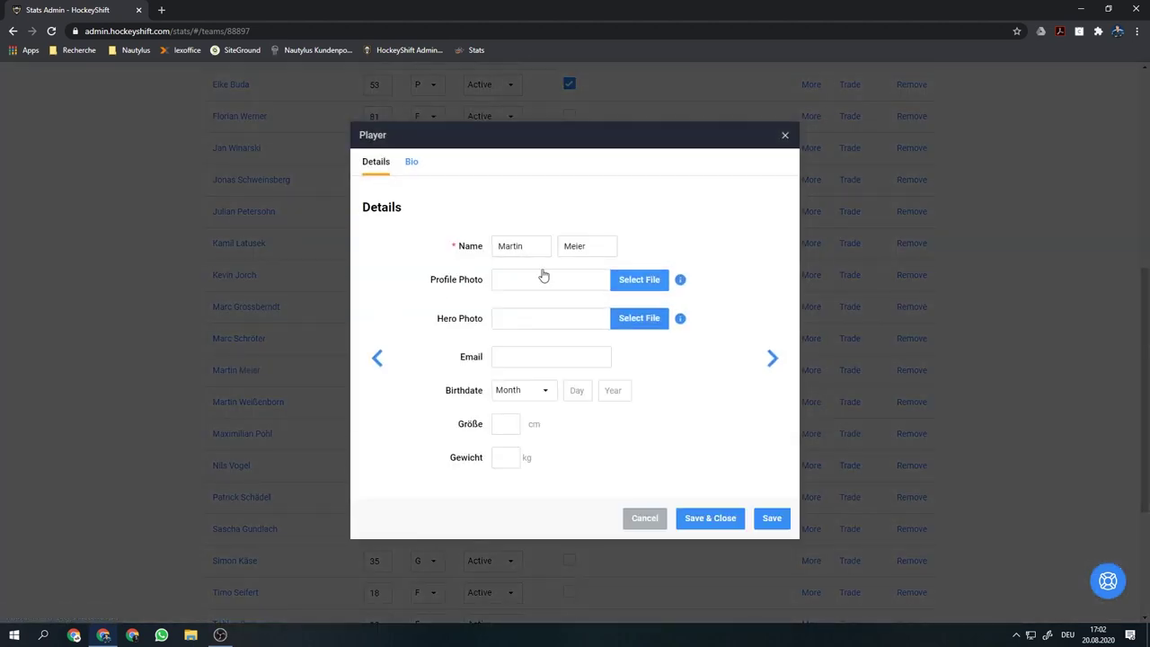
pyautogui.click(643, 518)
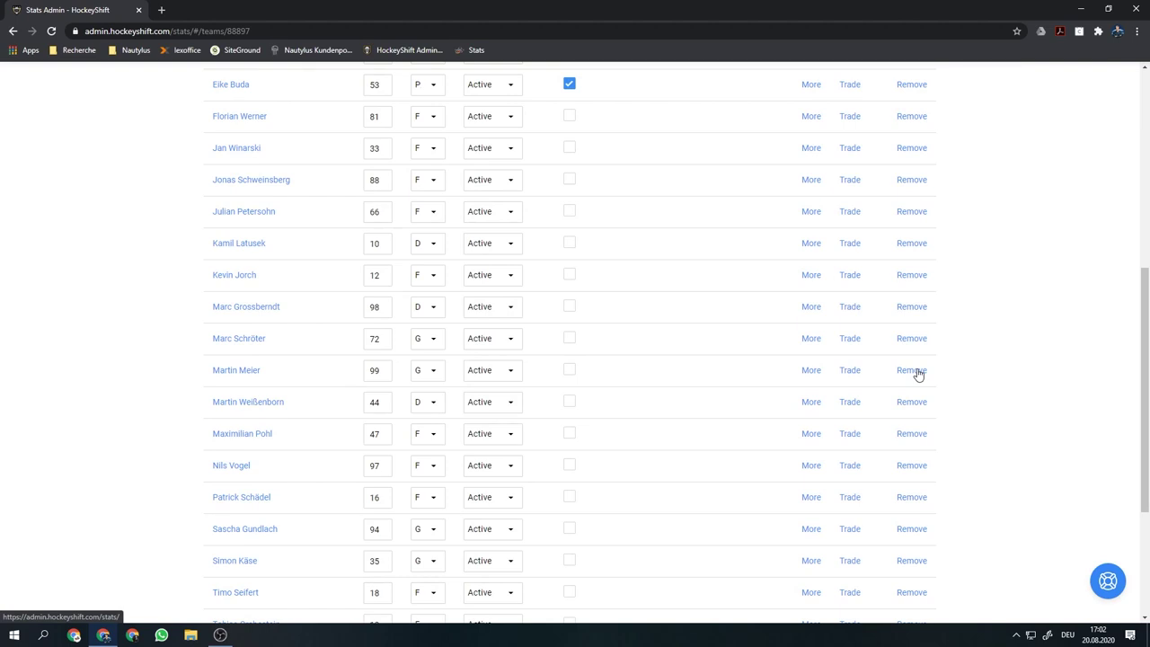
pyautogui.click(915, 371)
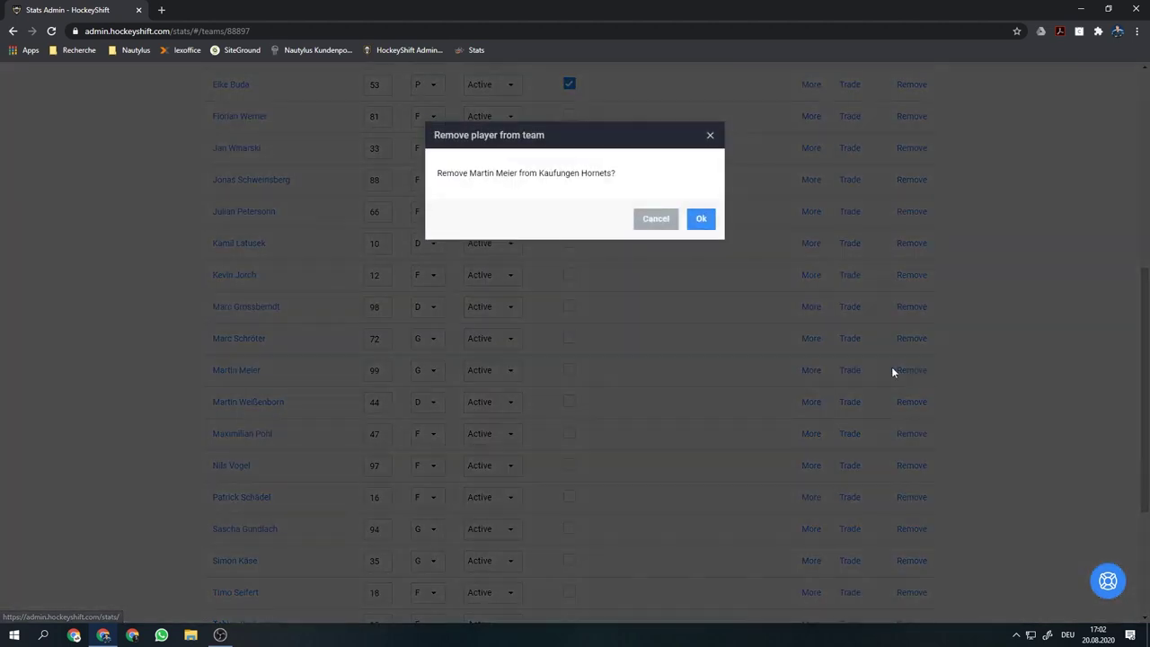
pyautogui.click(702, 220)
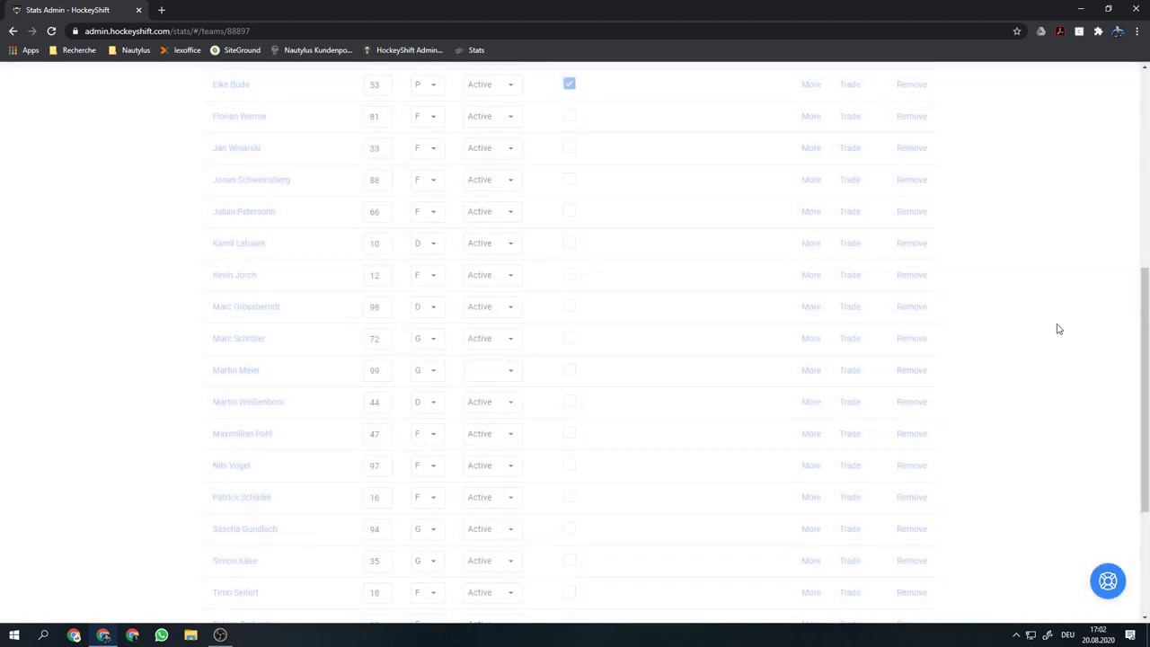
pyautogui.scroll(5, 1057, 336)
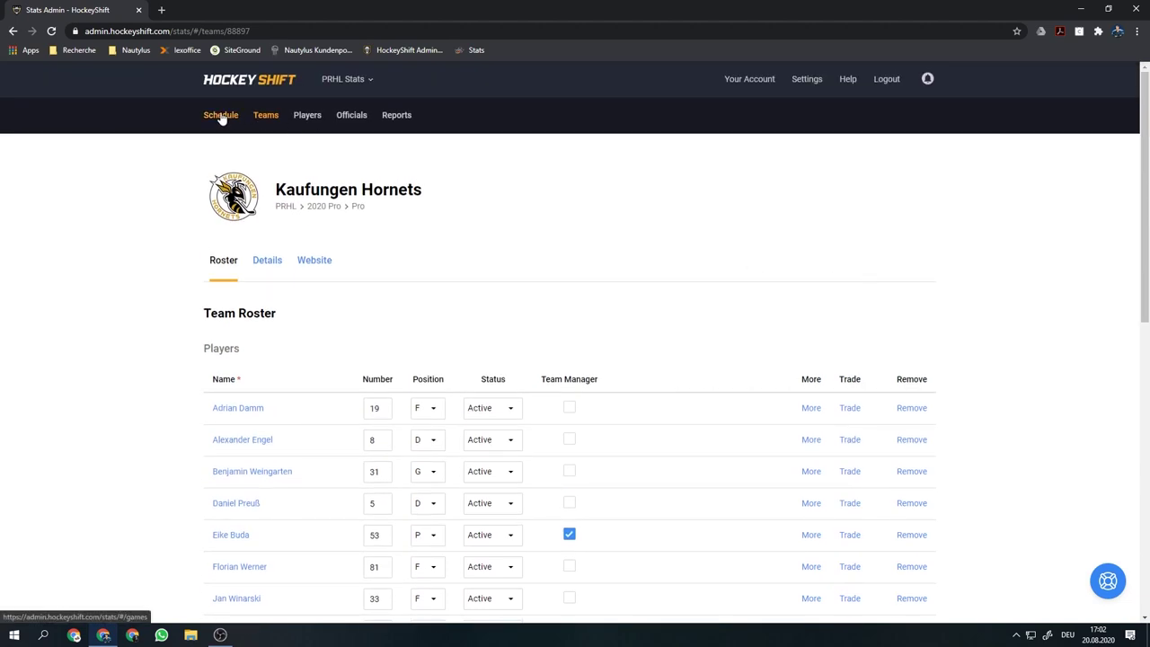
pyautogui.click(223, 117)
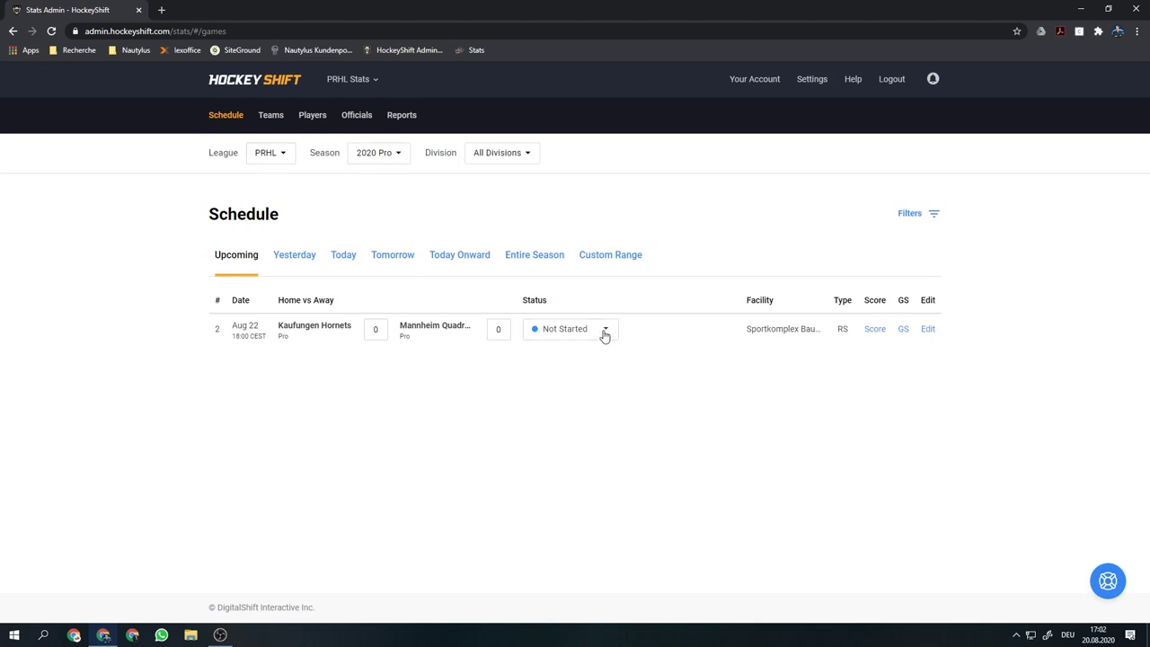
# Set the Aug 22 Hornets vs Quadrats game status to In Progress
pyautogui.click(605, 331)
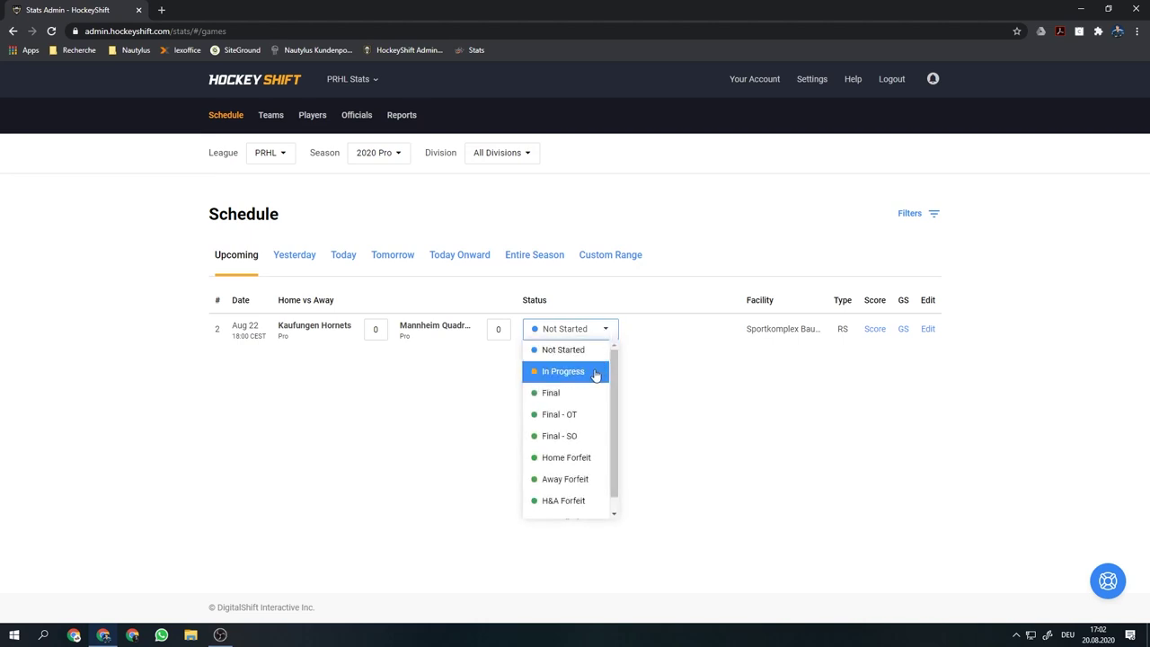
pyautogui.click(595, 371)
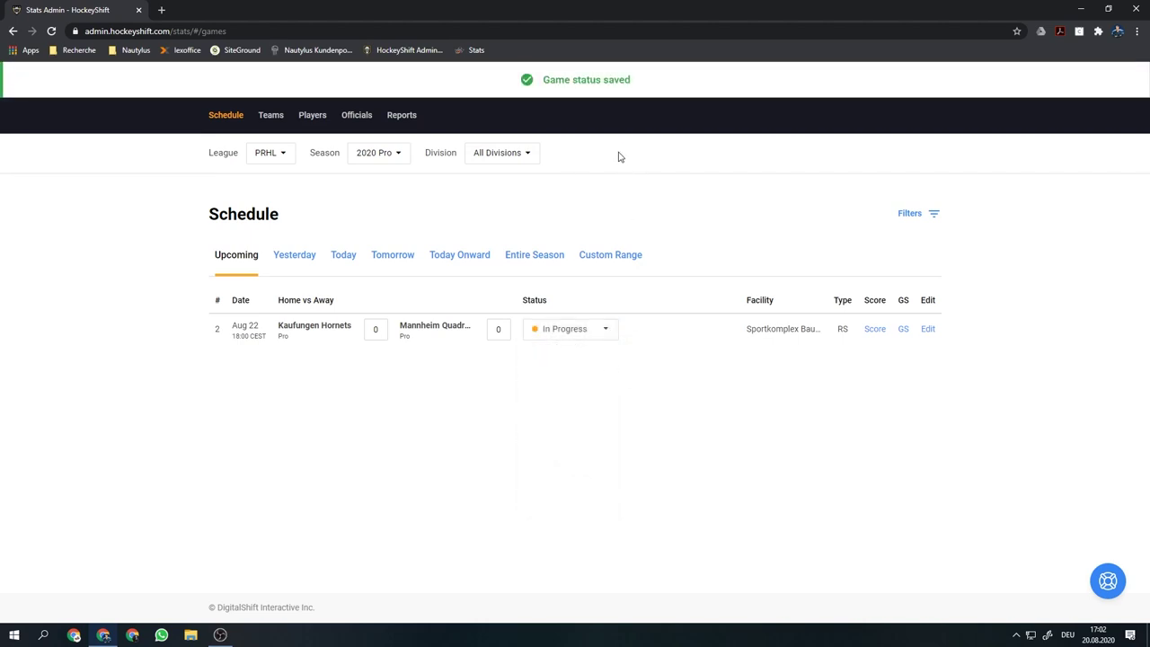
pyautogui.click(162, 10)
# Open the public PRHL stats site and view the Aug 22 Hornets vs Quadrats preview
pyautogui.click(469, 51)
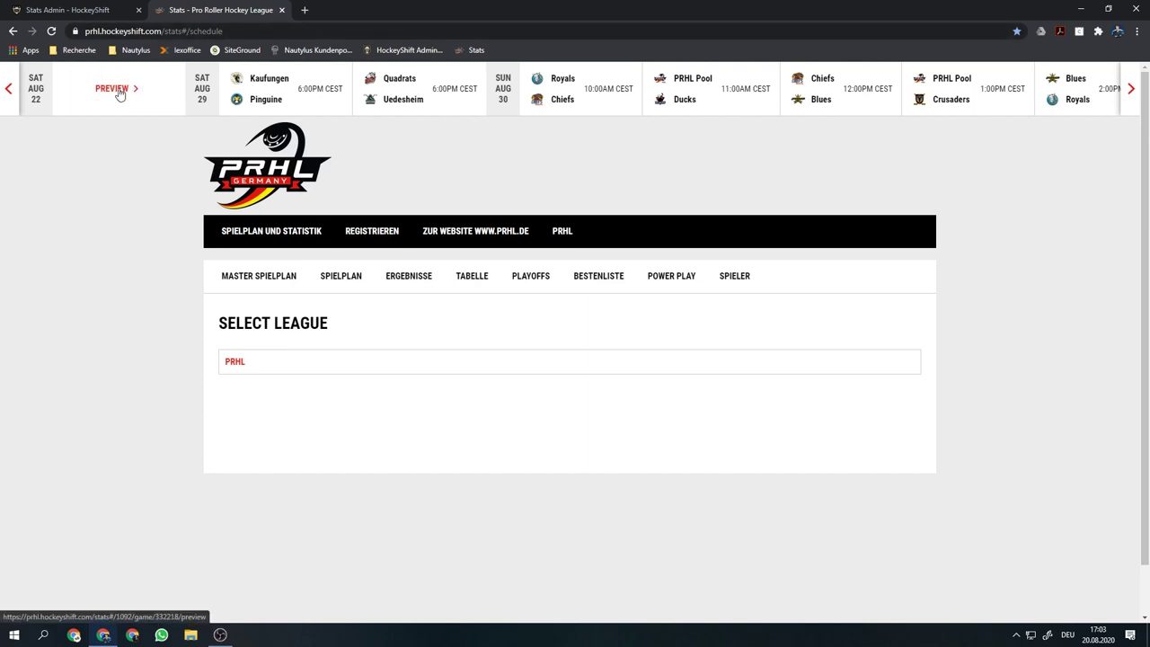
pyautogui.click(117, 92)
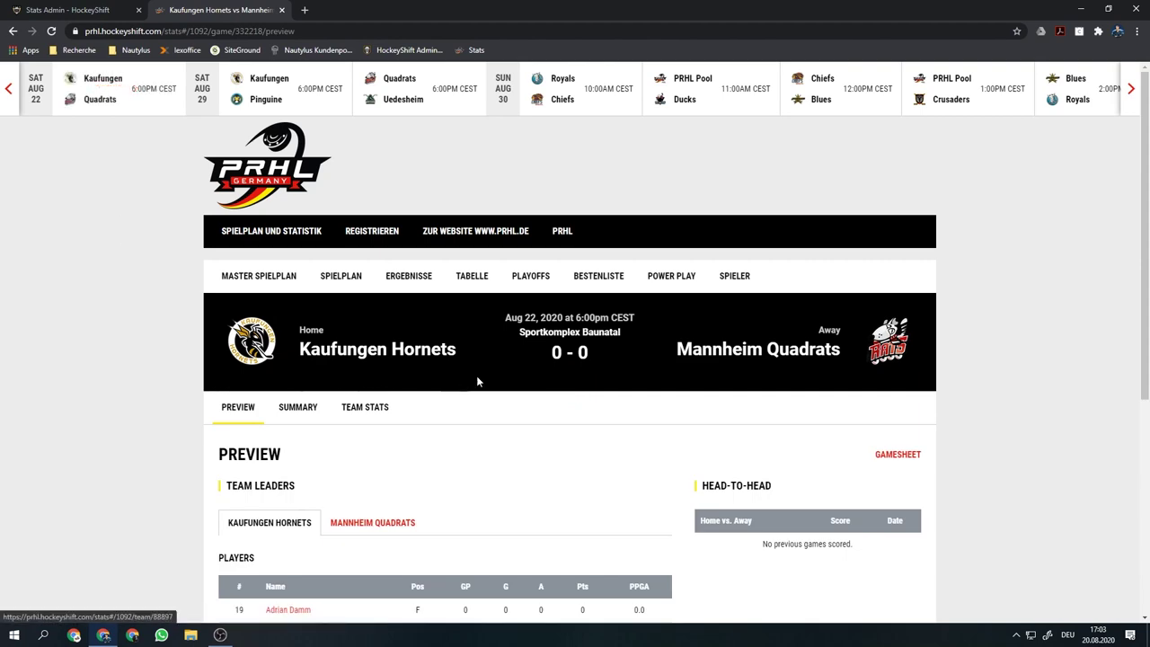
pyautogui.scroll(-1, 537, 421)
pyautogui.scroll(-3, 538, 420)
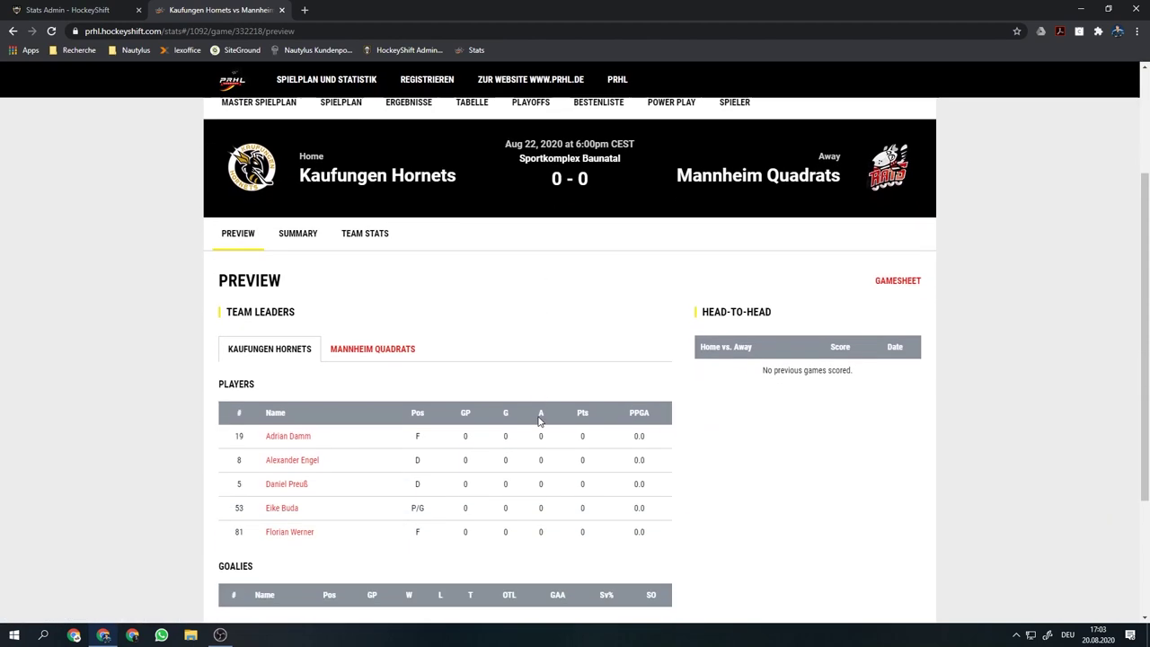
pyautogui.scroll(5, 537, 420)
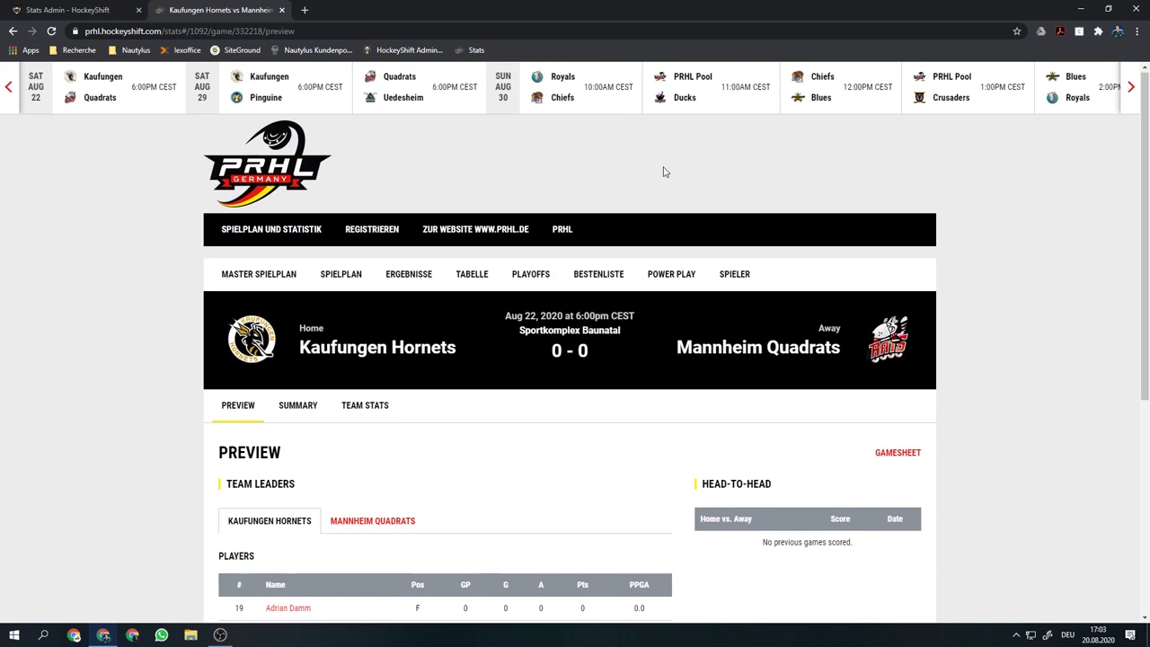
# Select the preview page's web address, review the 0-0 preview, and return to the admin schedule
pyautogui.click(294, 31)
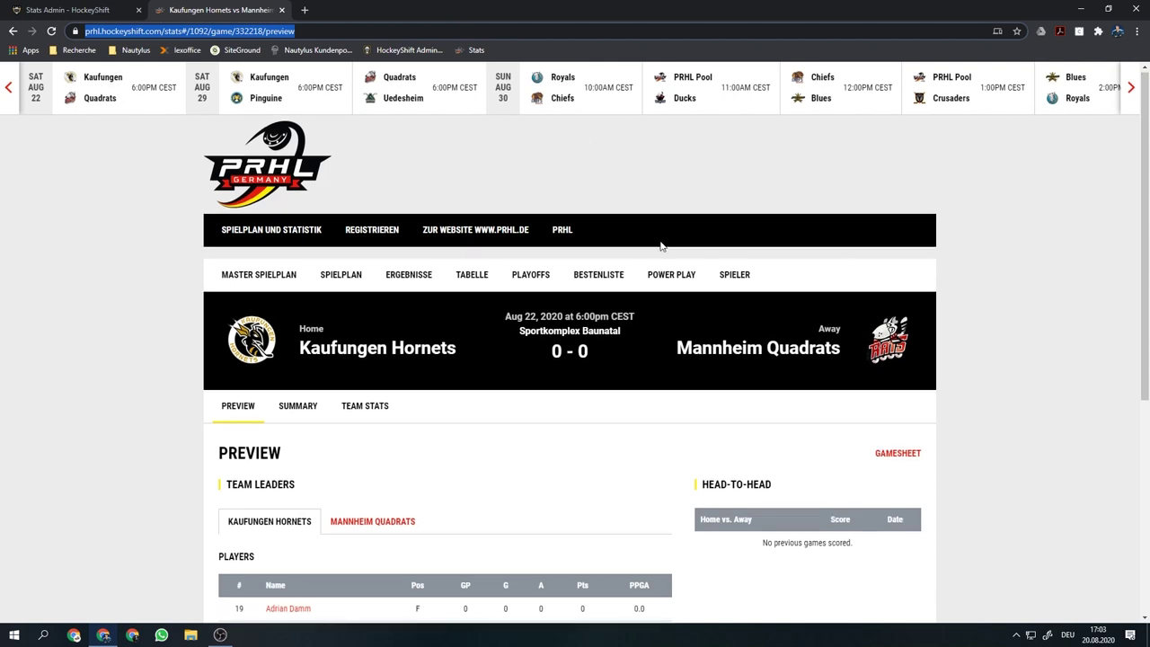
pyautogui.scroll(-2, 531, 310)
pyautogui.scroll(-2, 529, 253)
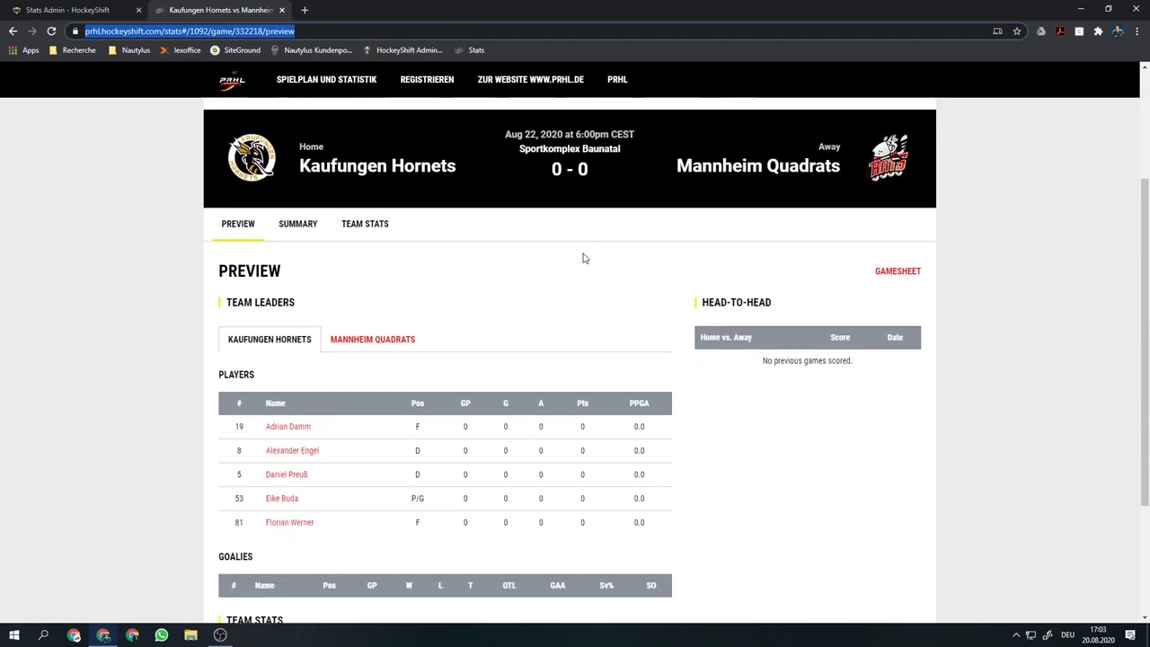
pyautogui.scroll(3, 531, 259)
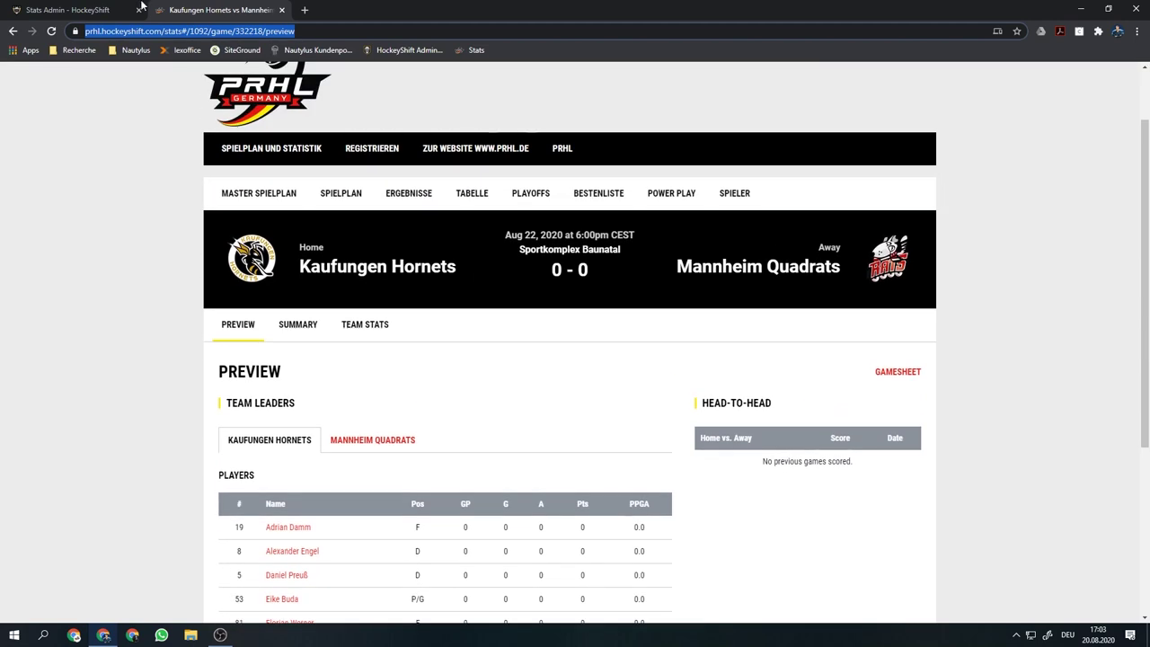
pyautogui.click(100, 7)
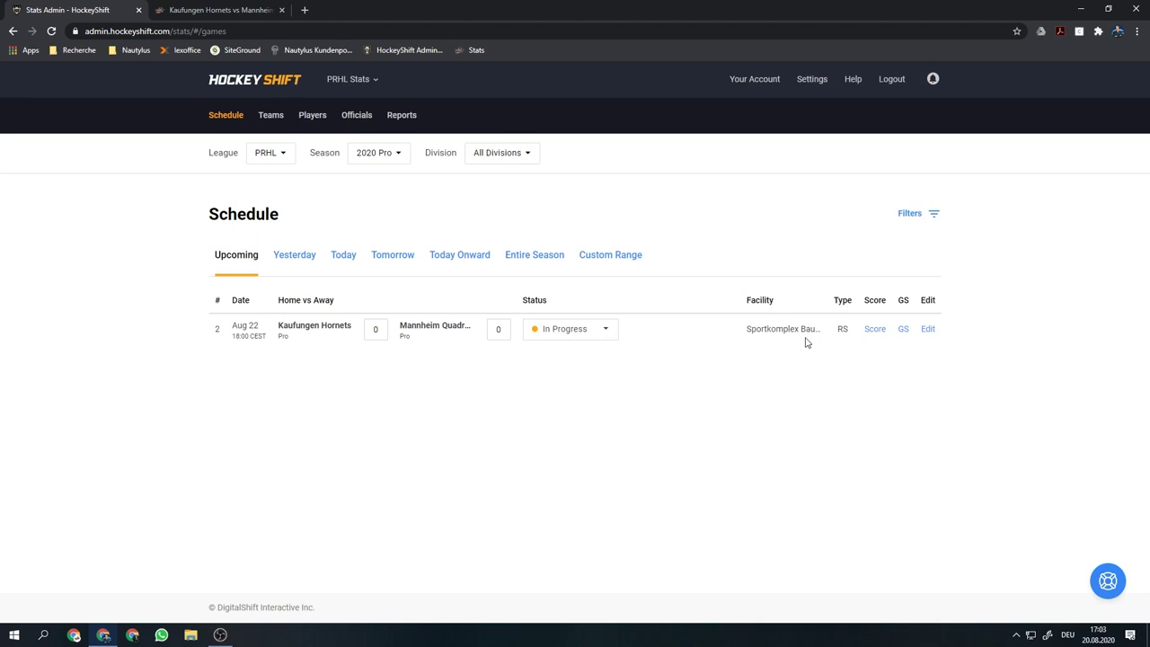
# Open the game's scoring interface and roster every Hornets and Quadrats player
pyautogui.click(875, 330)
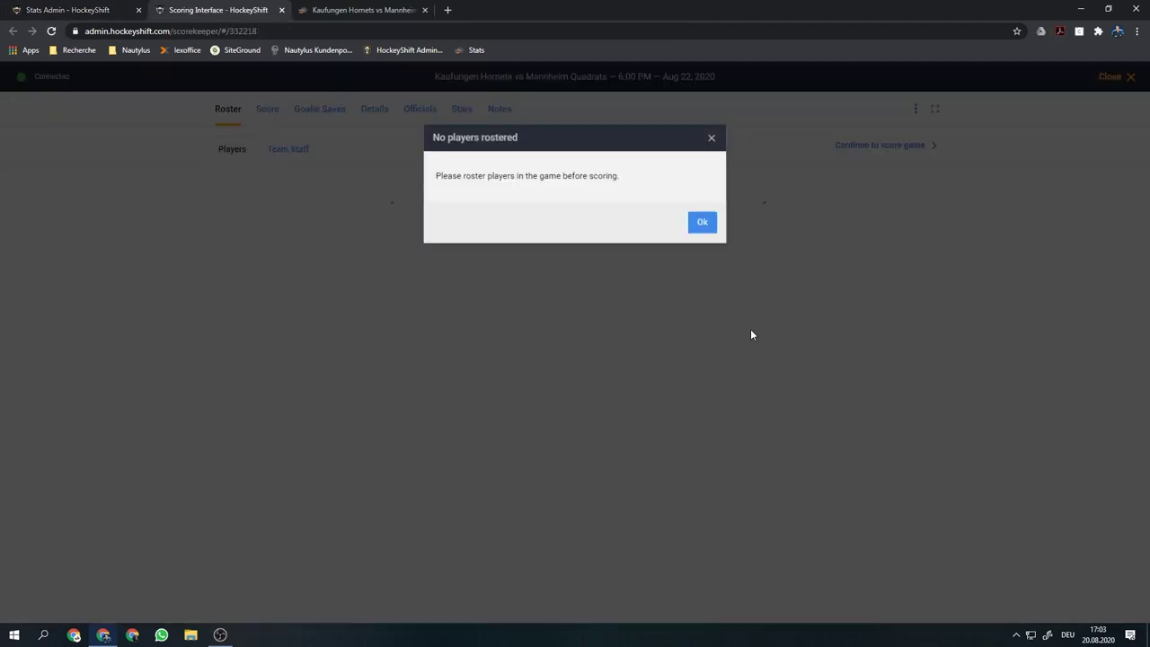
pyautogui.click(700, 221)
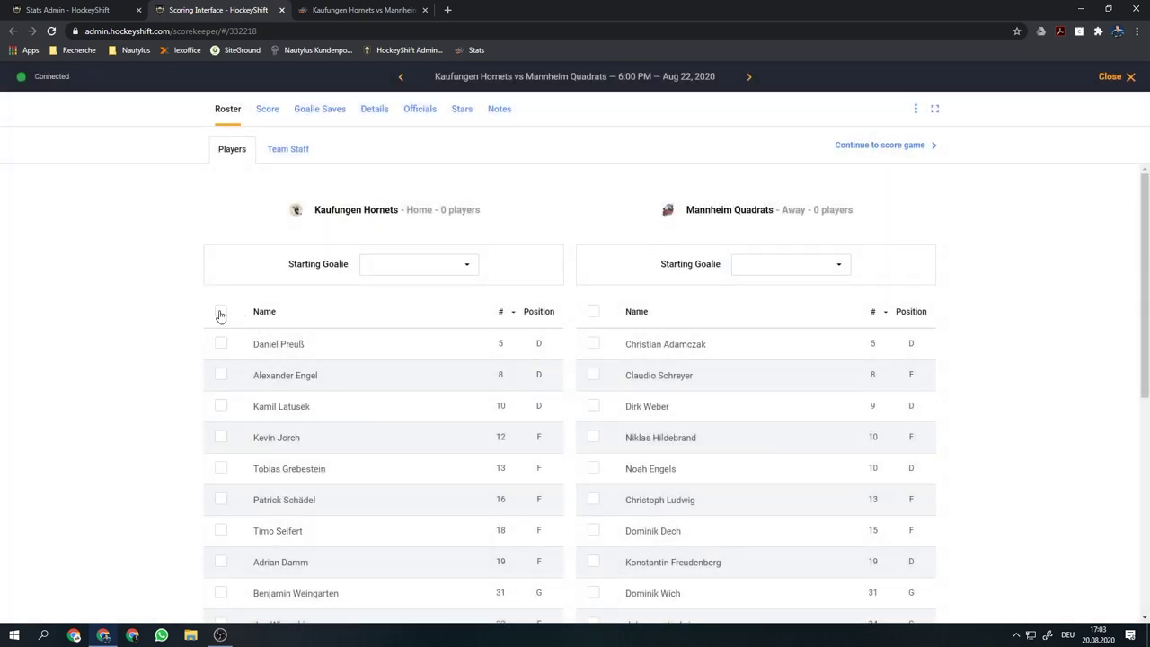
pyautogui.click(220, 313)
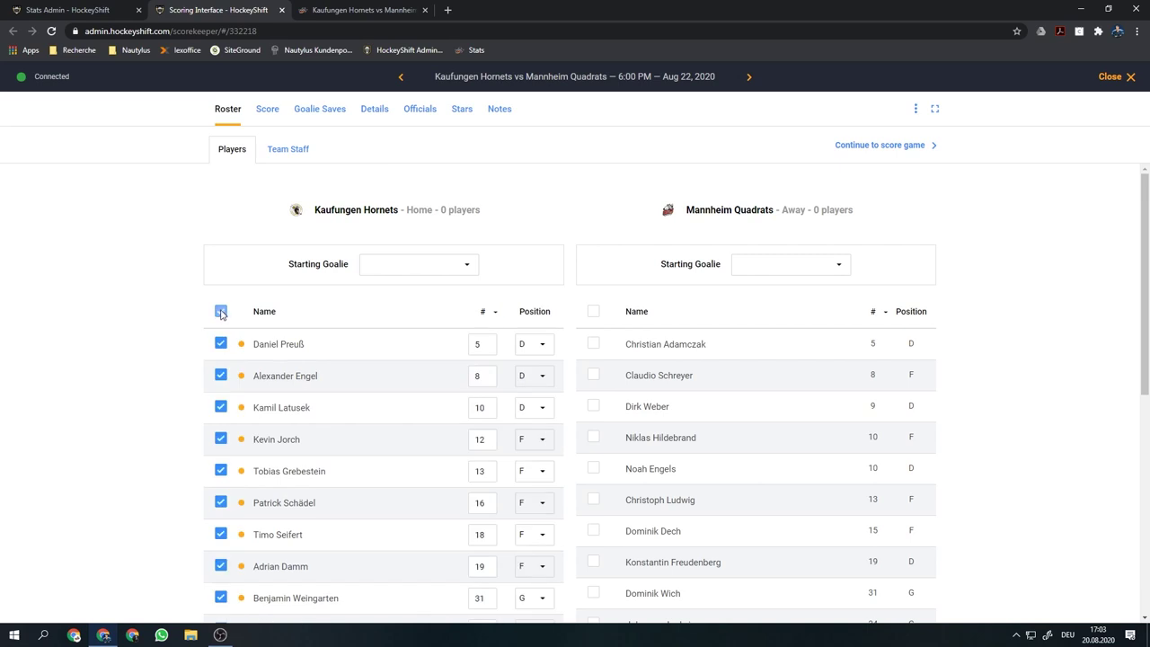
pyautogui.click(595, 313)
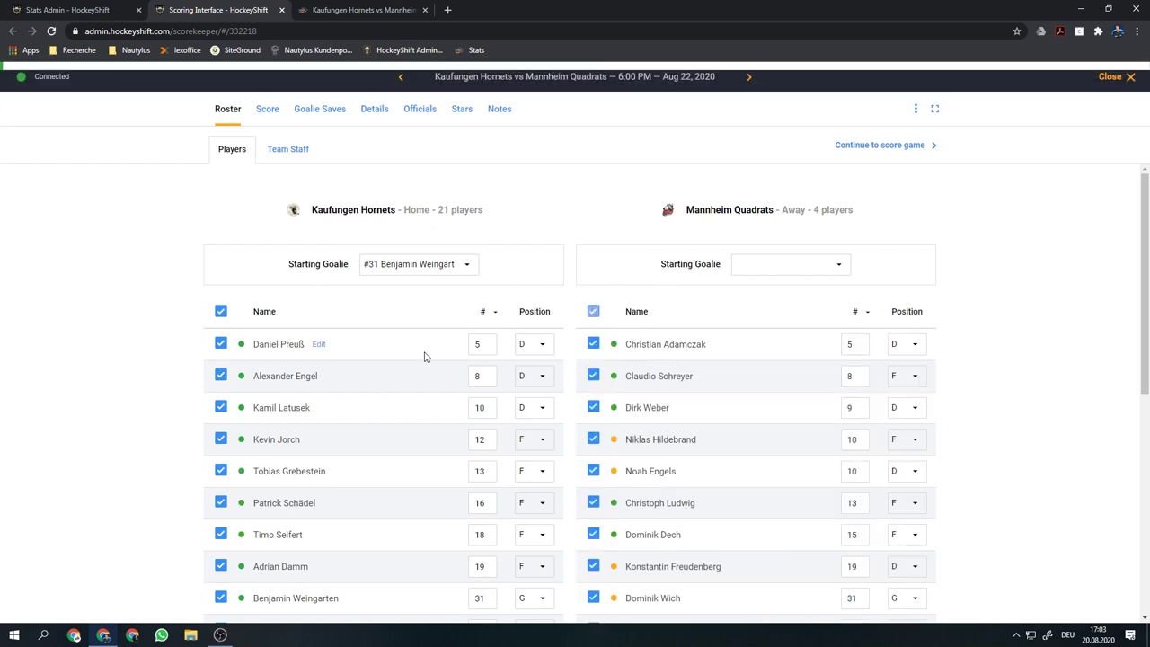
# Change the away player's clashing number 10 to 2
pyautogui.scroll(-2, 477, 363)
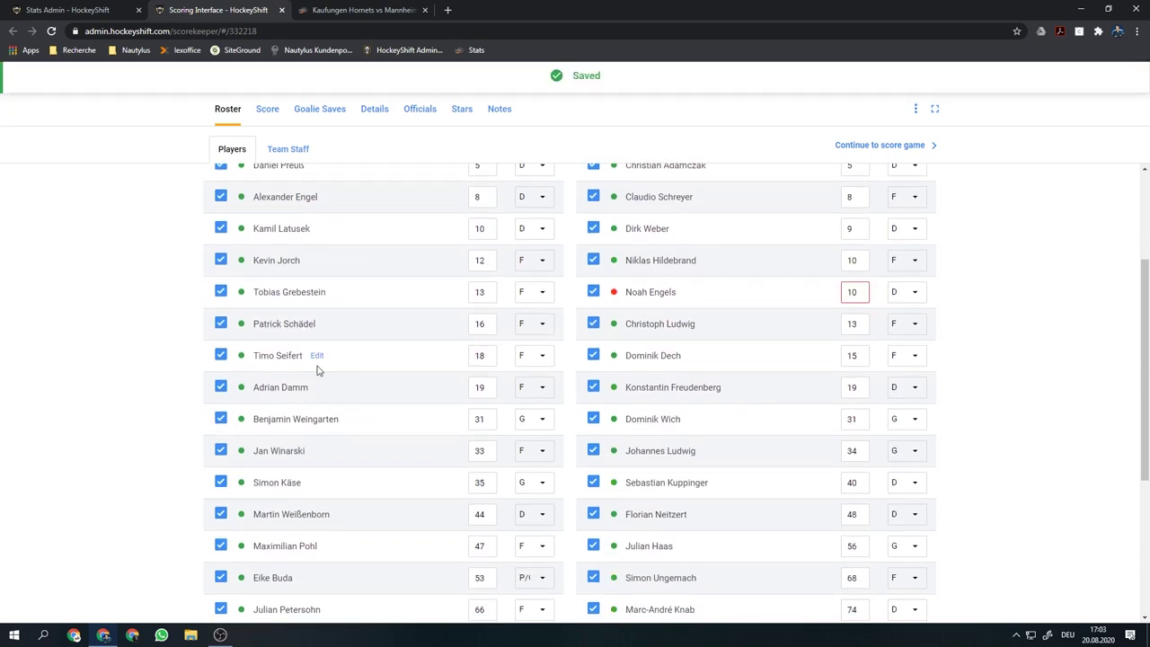
pyautogui.doubleClick(852, 292)
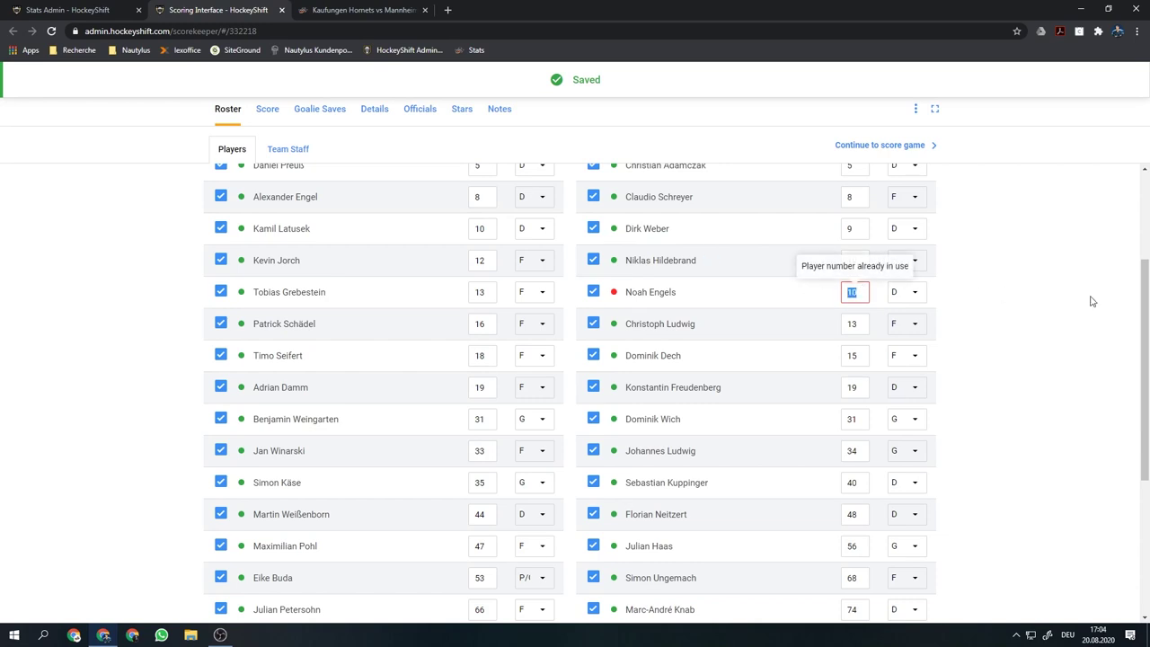
pyautogui.write('2')
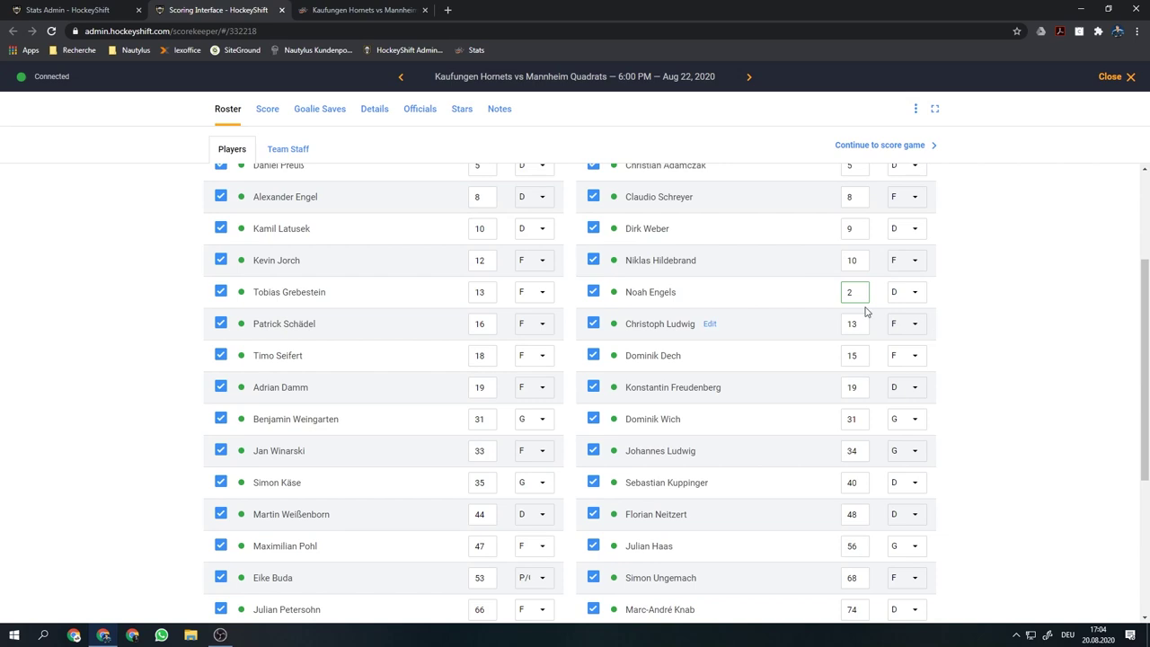
# Uncheck the three absent away players and three absent home players from the game roster
pyautogui.click(593, 450)
pyautogui.click(593, 355)
pyautogui.click(593, 576)
pyautogui.click(220, 513)
pyautogui.click(220, 420)
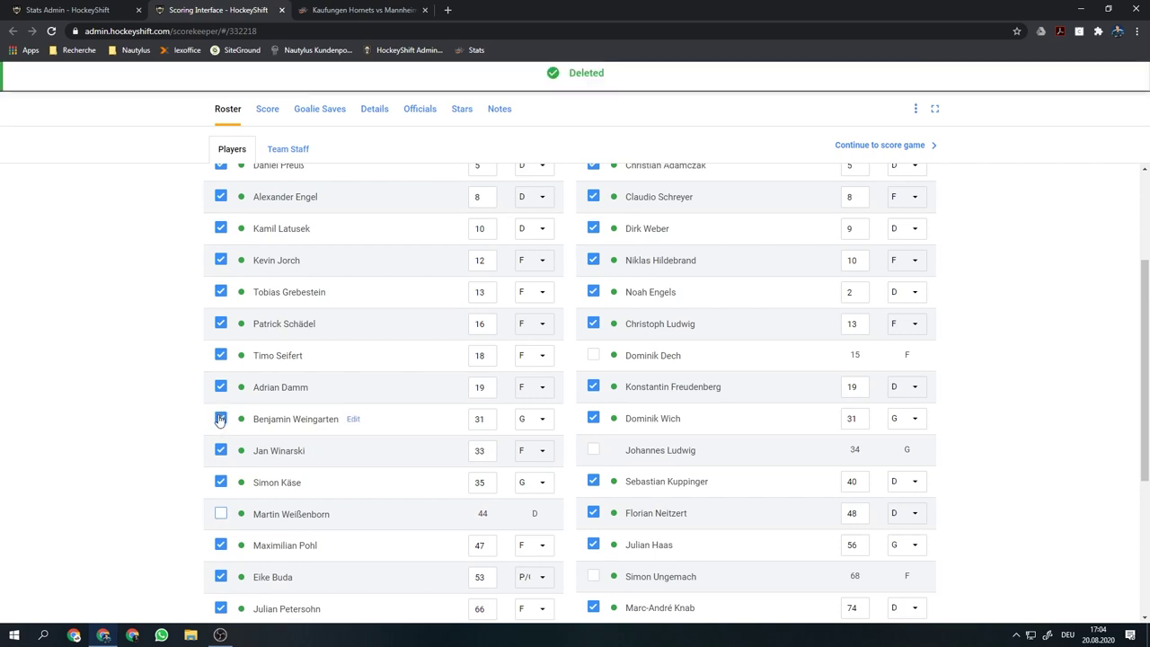
pyautogui.click(221, 356)
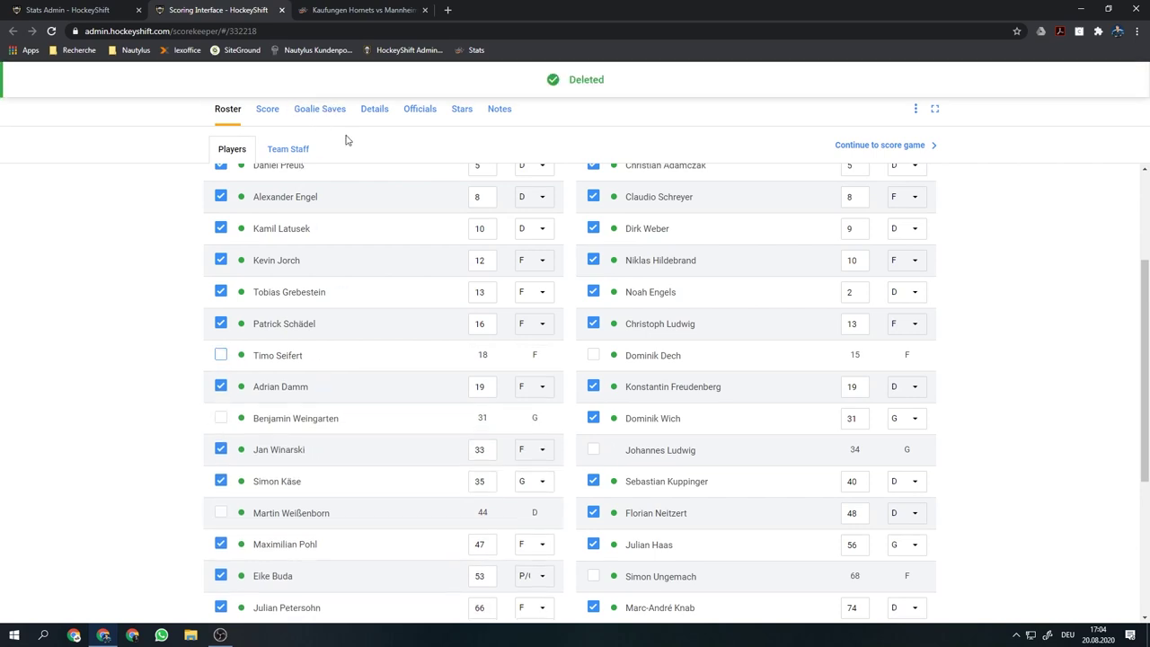
pyautogui.scroll(2, 1117, 287)
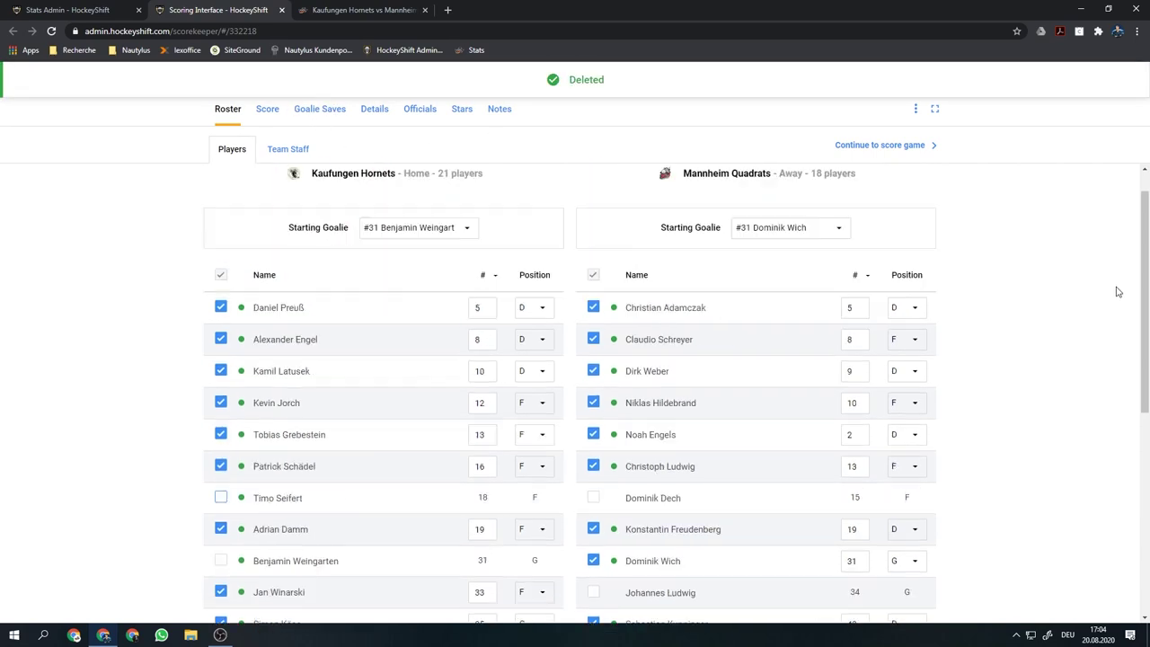
# Review the home and away starting goalie choices, keeping the away goalie selected
pyautogui.click(445, 266)
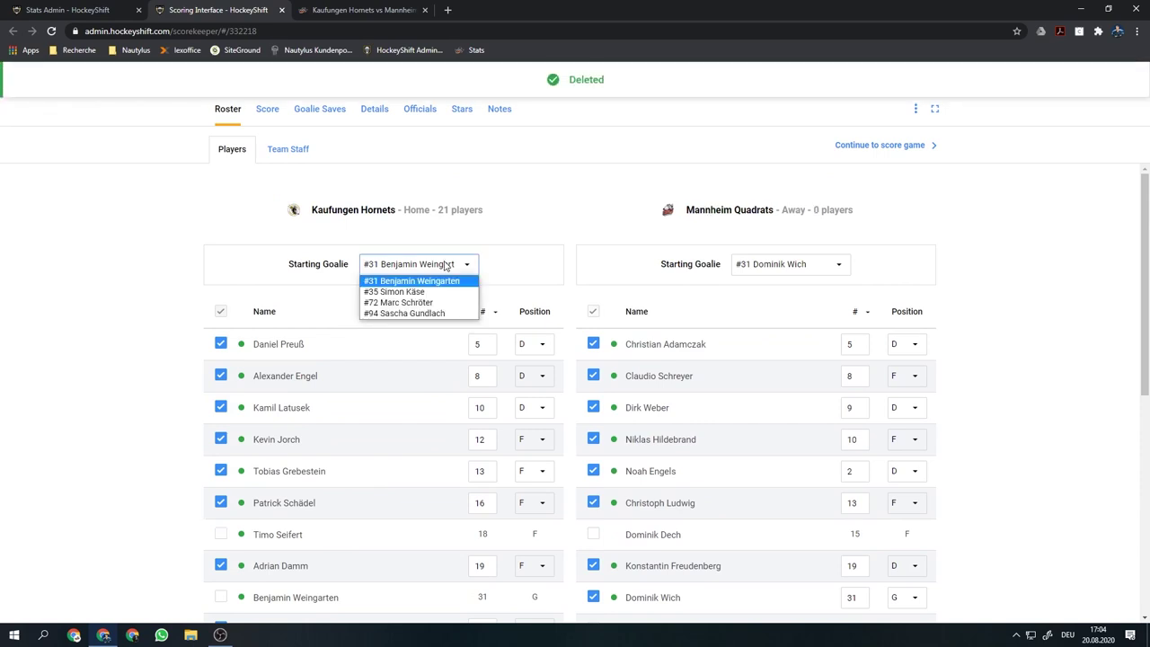
pyautogui.click(453, 266)
pyautogui.click(773, 272)
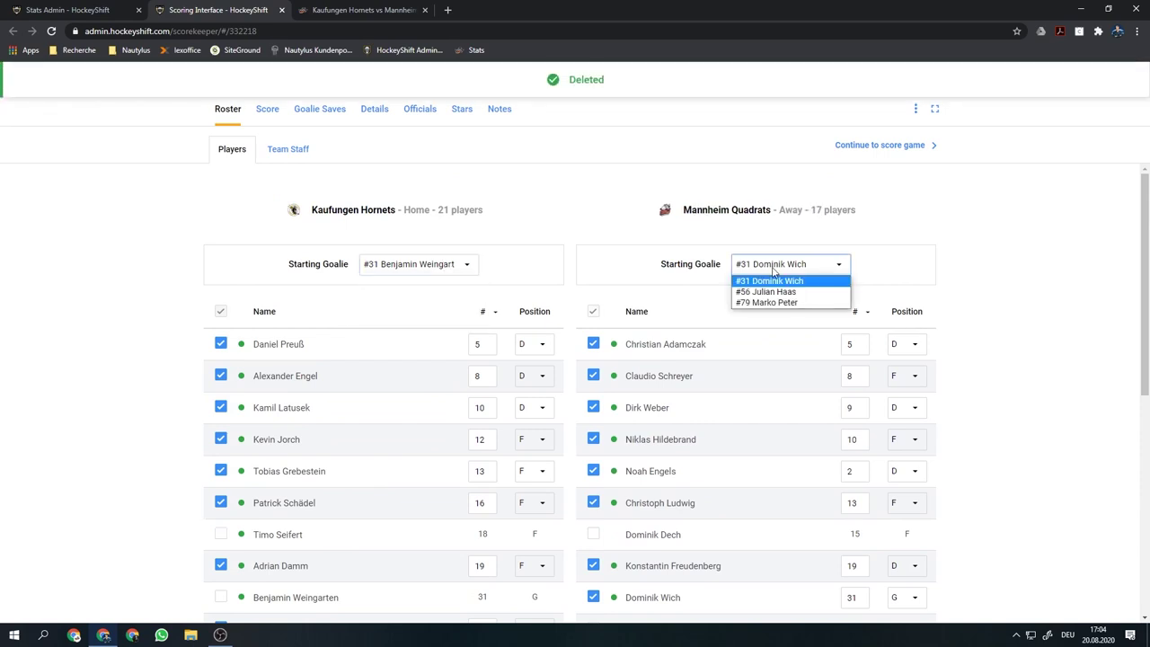
pyautogui.click(774, 272)
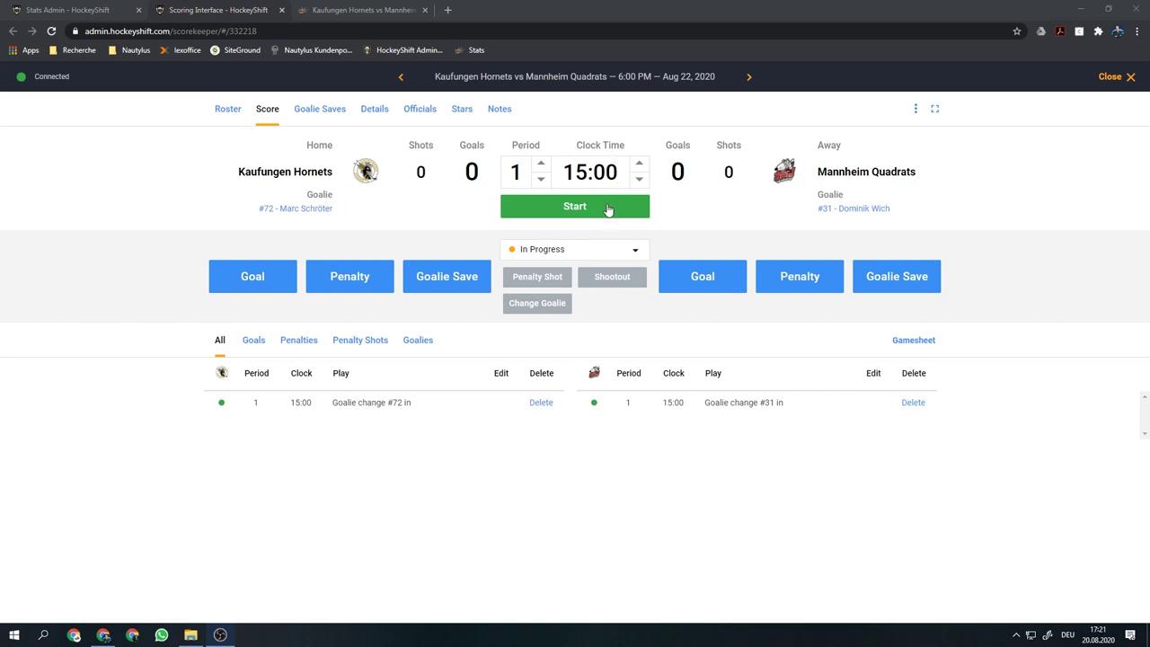
# Start the period 1 game clock running down from 15:00
pyautogui.click(608, 209)
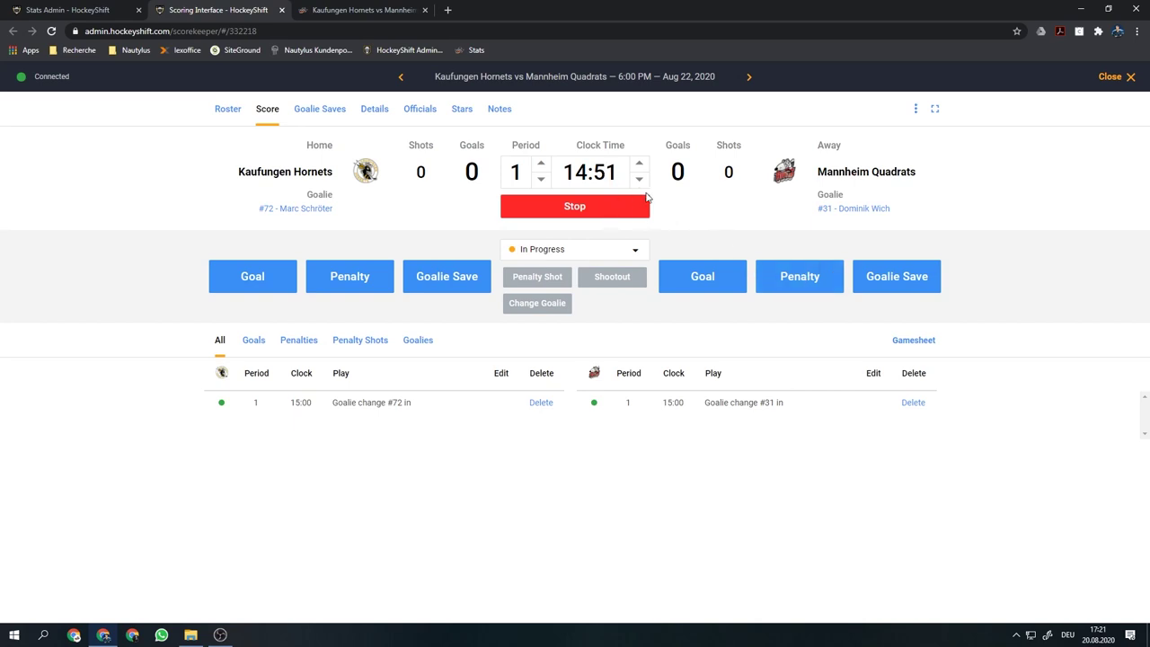
# Record a 2-minute Halten minor on Mannheim's #40 at 14:48, then restart the clock
pyautogui.click(807, 283)
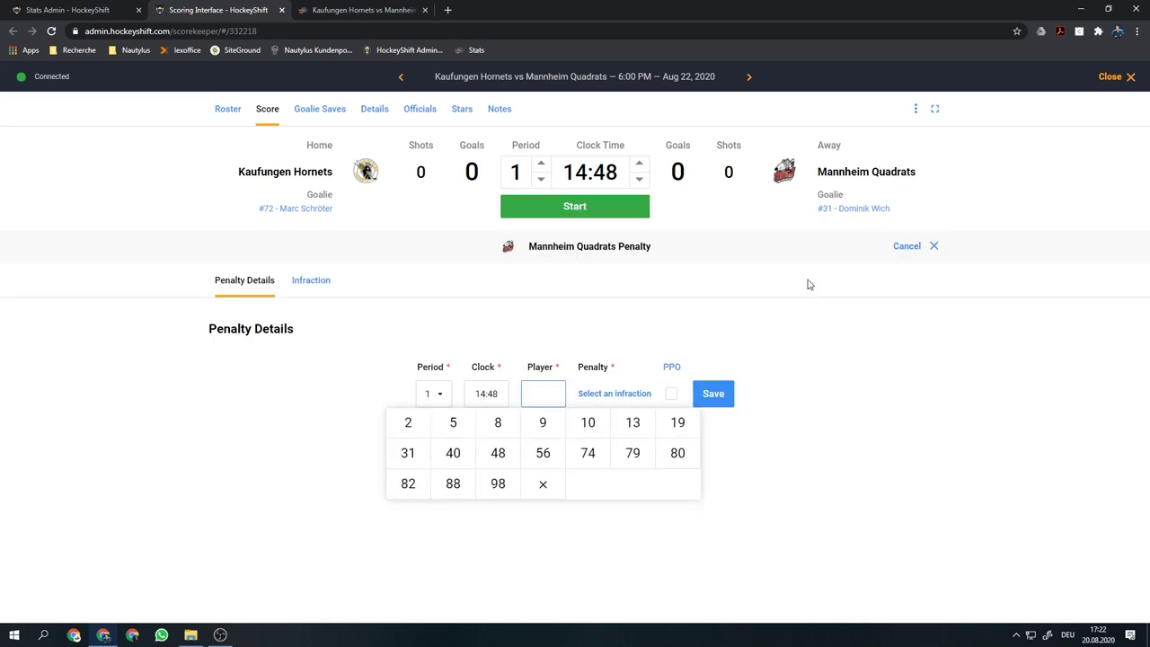
pyautogui.click(454, 455)
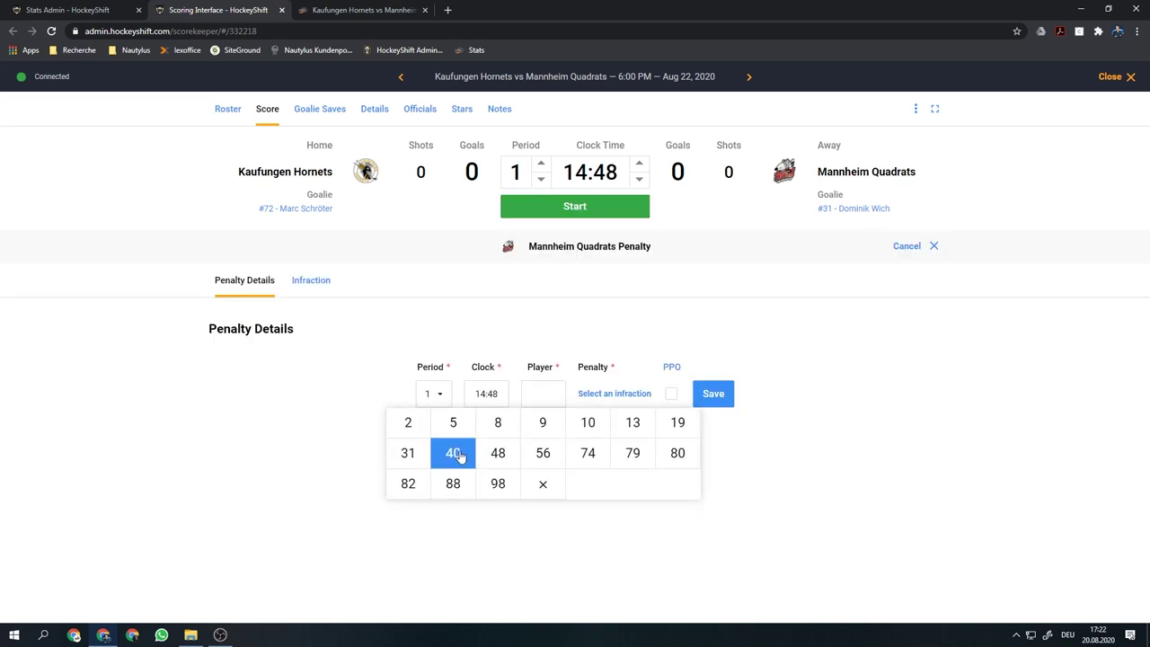
pyautogui.click(607, 396)
pyautogui.click(263, 374)
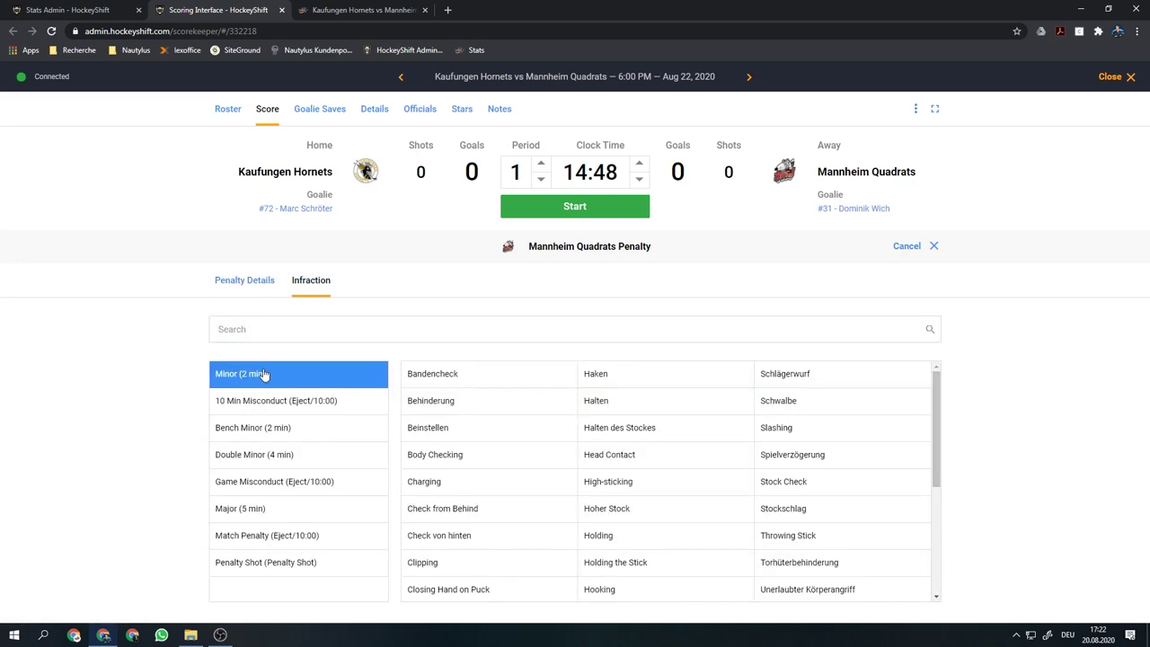
pyautogui.click(614, 401)
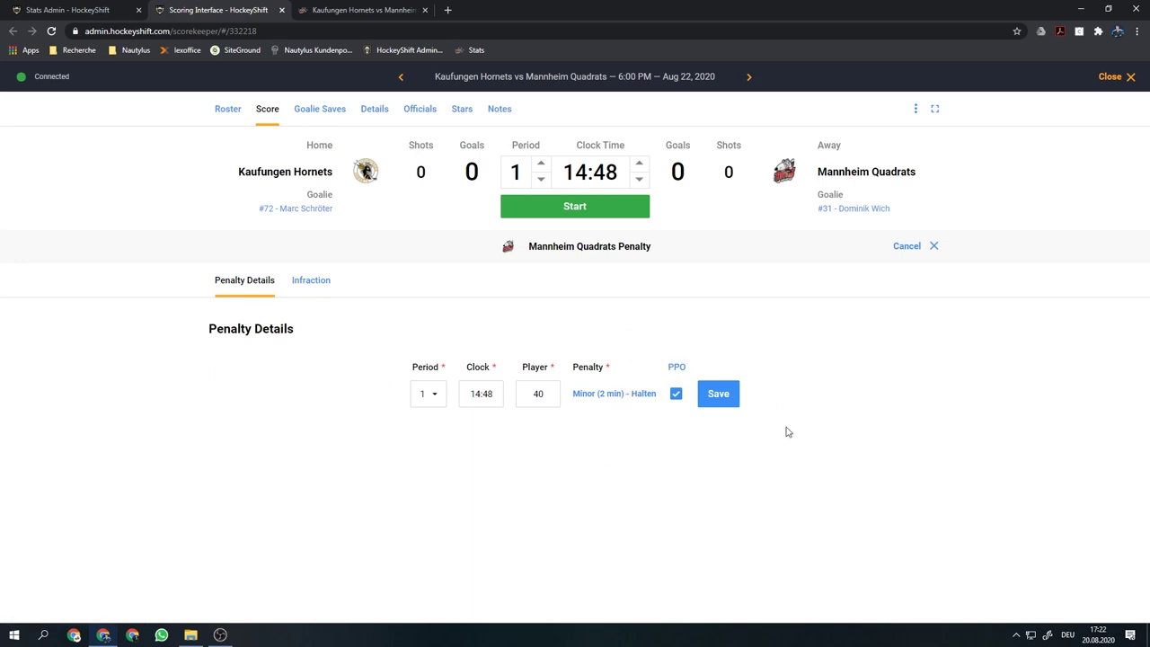
pyautogui.click(722, 396)
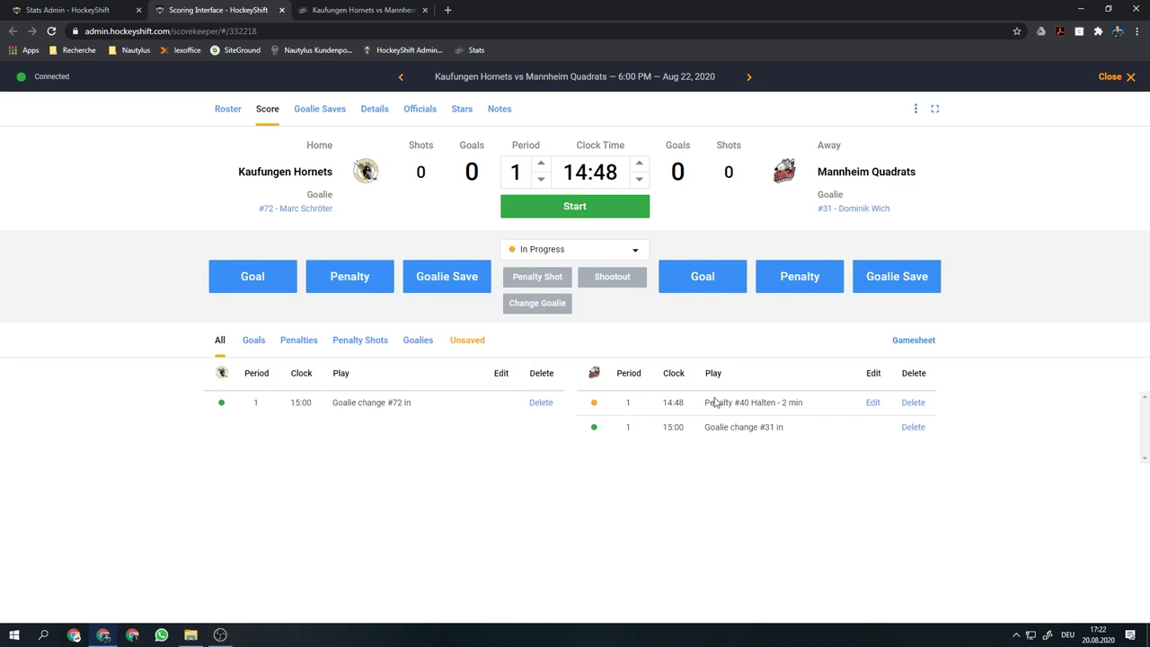
pyautogui.moveTo(598, 409)
pyautogui.click(582, 209)
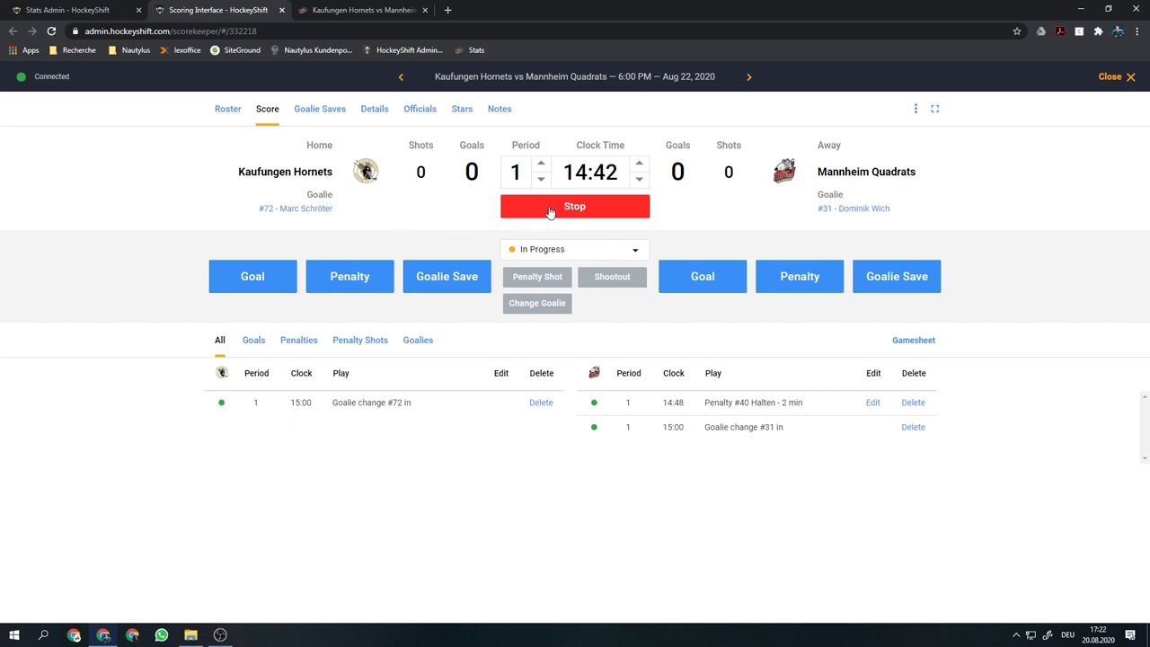
# Stop the clock and save a Hornets power-play goal by #35 at 14:41, assisted by #66 and #72
pyautogui.click(555, 209)
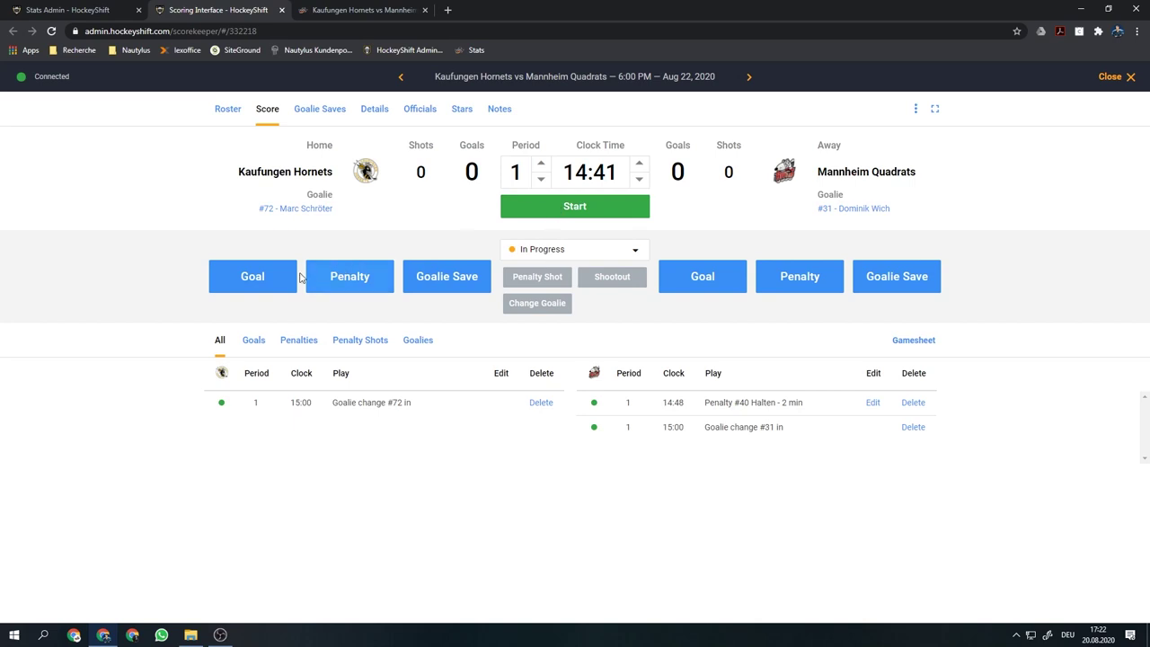
pyautogui.click(253, 276)
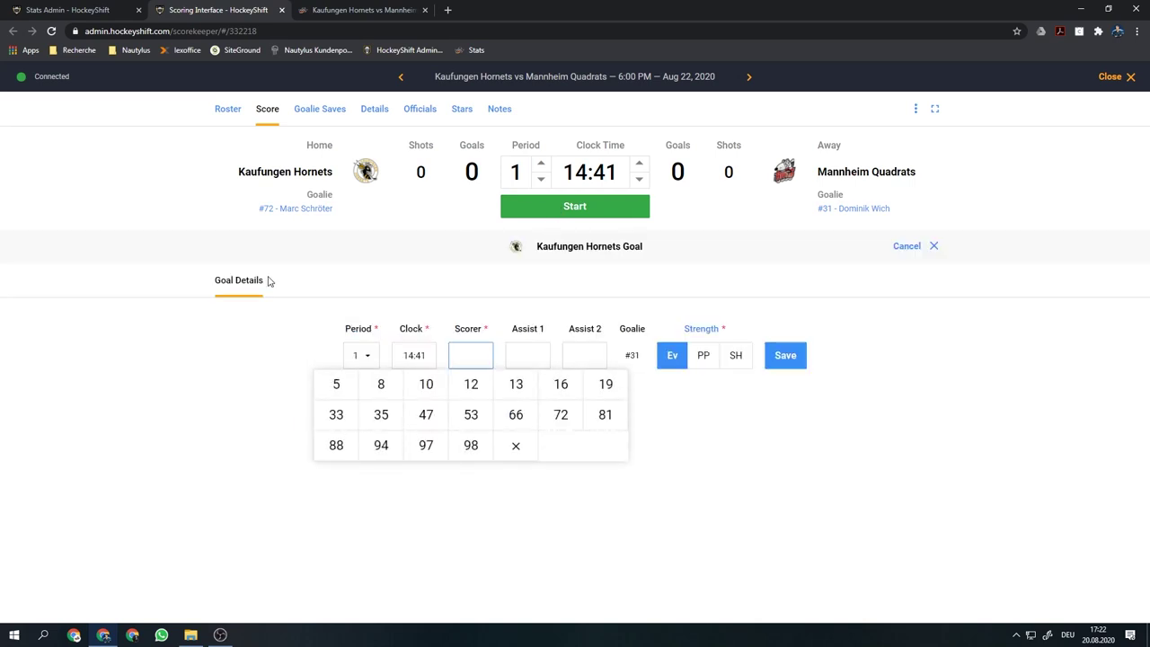
pyautogui.click(378, 417)
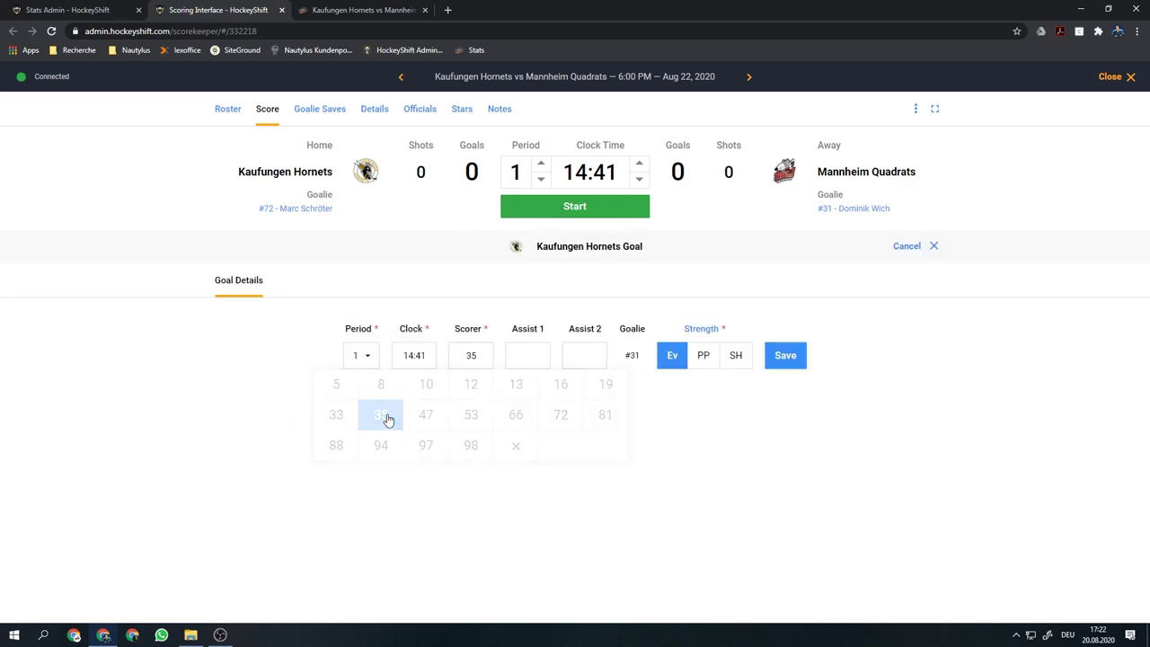
pyautogui.click(531, 353)
pyautogui.click(575, 416)
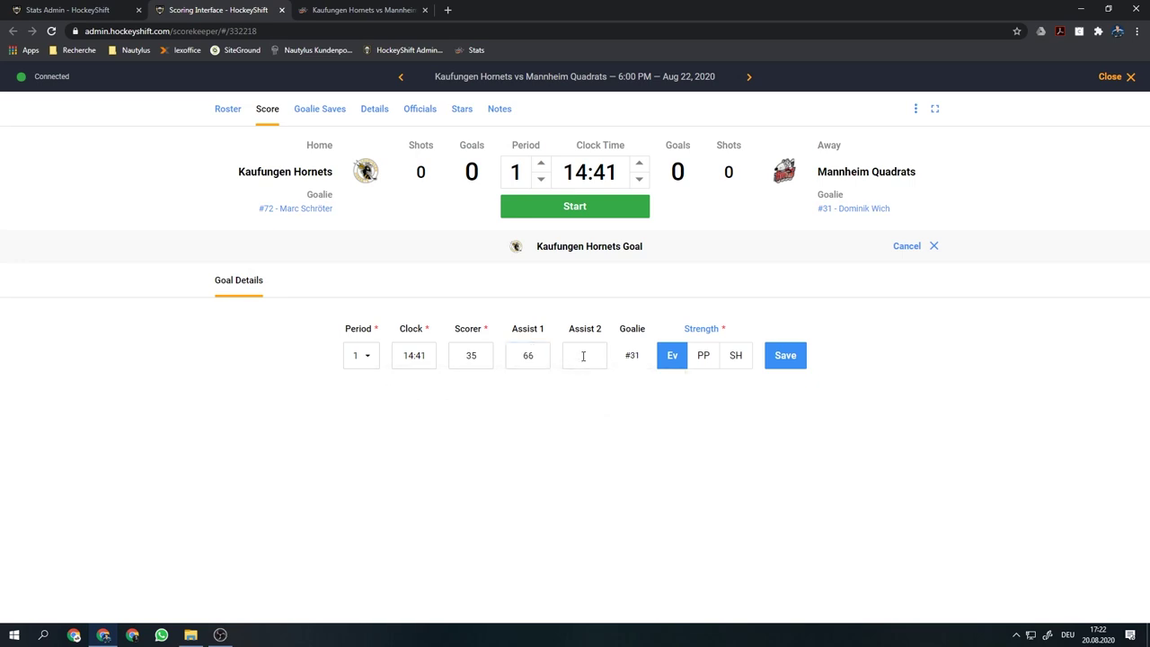
pyautogui.click(585, 355)
pyautogui.click(675, 417)
pyautogui.click(704, 358)
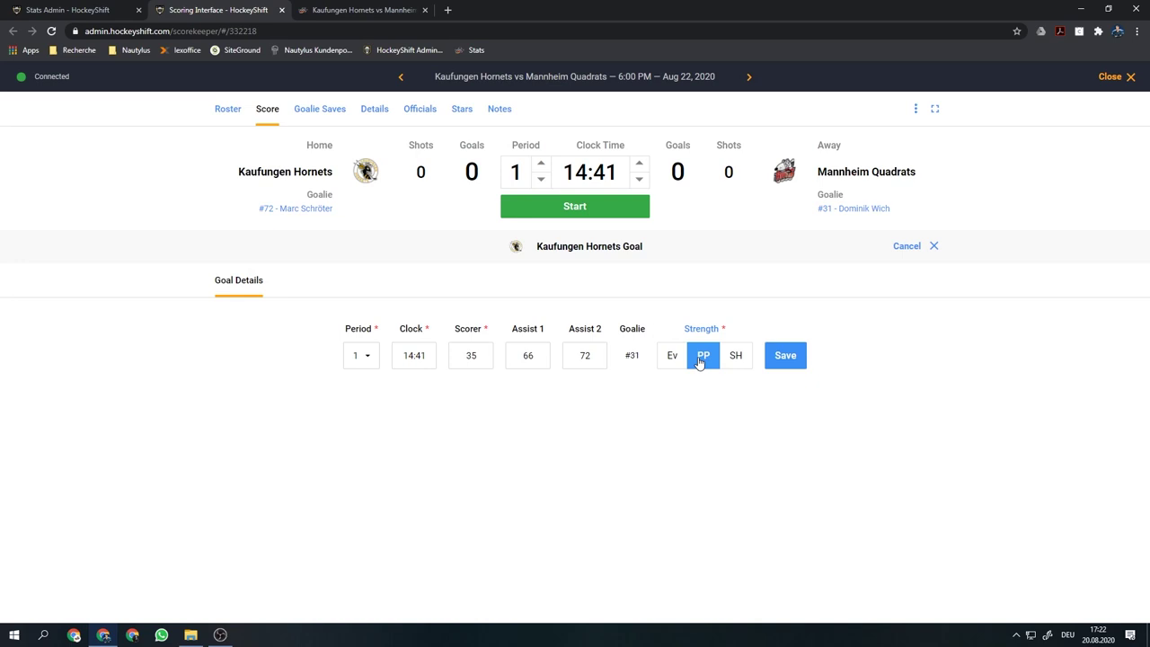
pyautogui.click(786, 357)
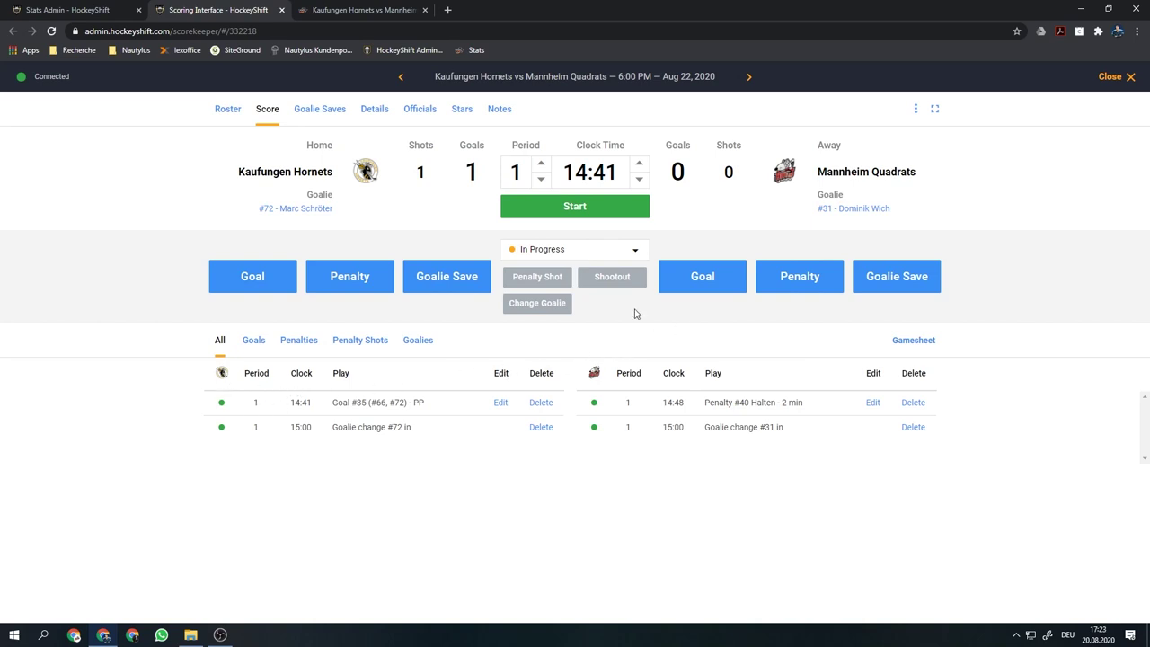
# Restart the clock, record home goalie saves until Mannheim has 5 shots, and stop at 14:13
pyautogui.click(601, 206)
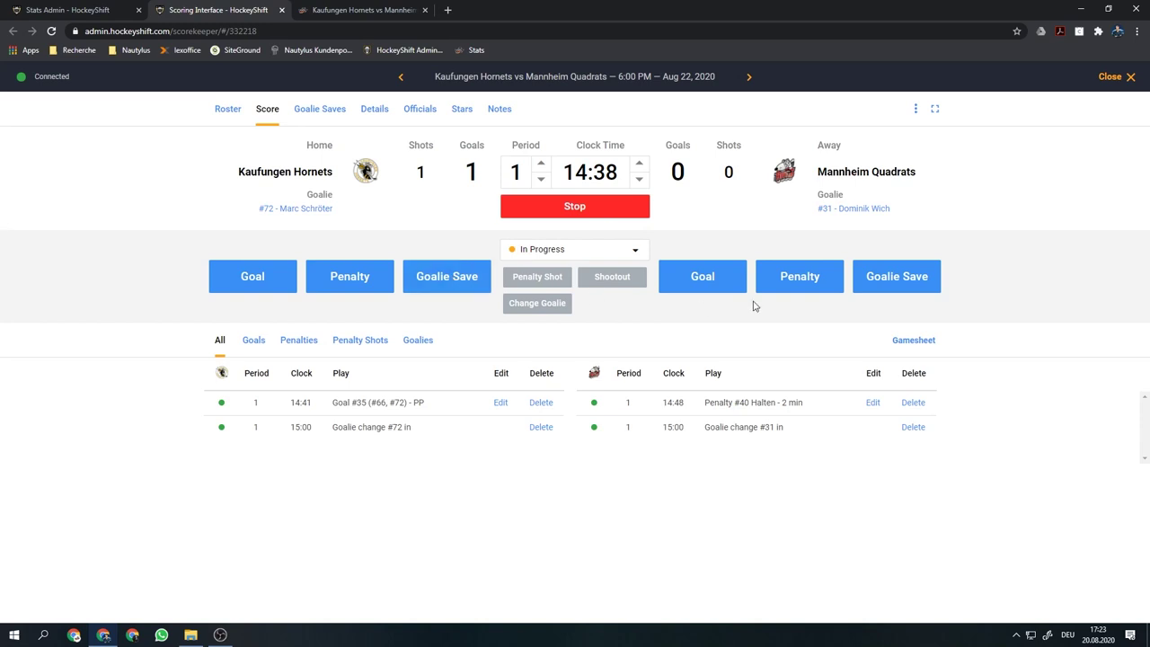
pyautogui.click(458, 284)
pyautogui.click(446, 278)
pyautogui.click(447, 278)
pyautogui.click(446, 277)
pyautogui.click(729, 171)
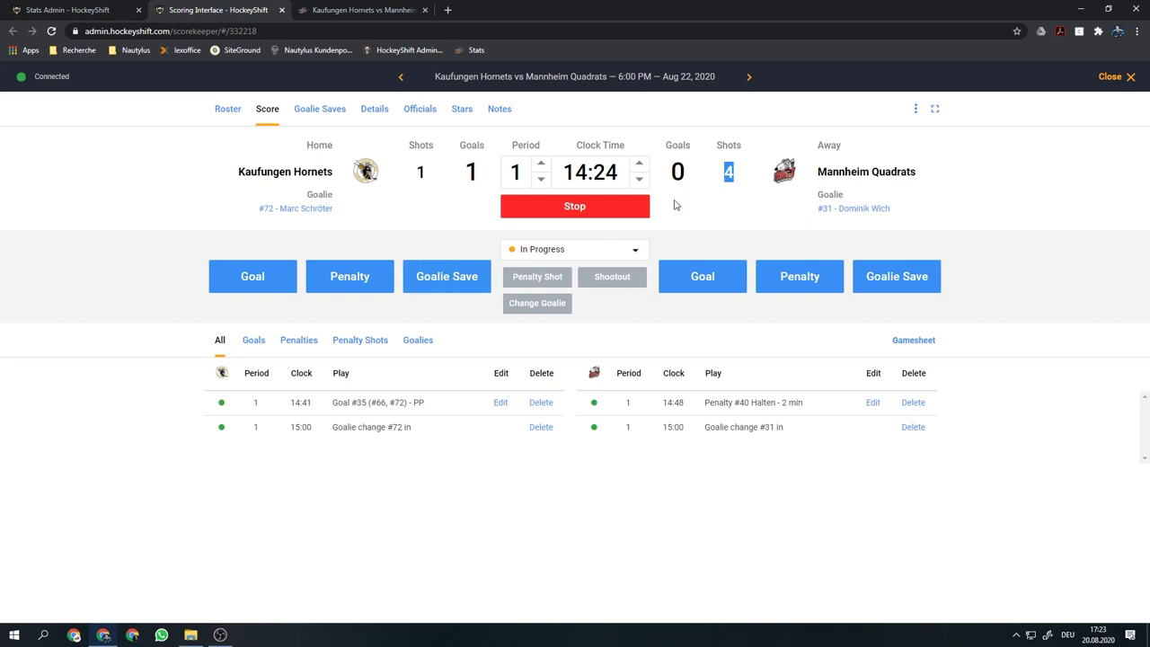
pyautogui.doubleClick(729, 171)
pyautogui.click(442, 240)
pyautogui.click(579, 206)
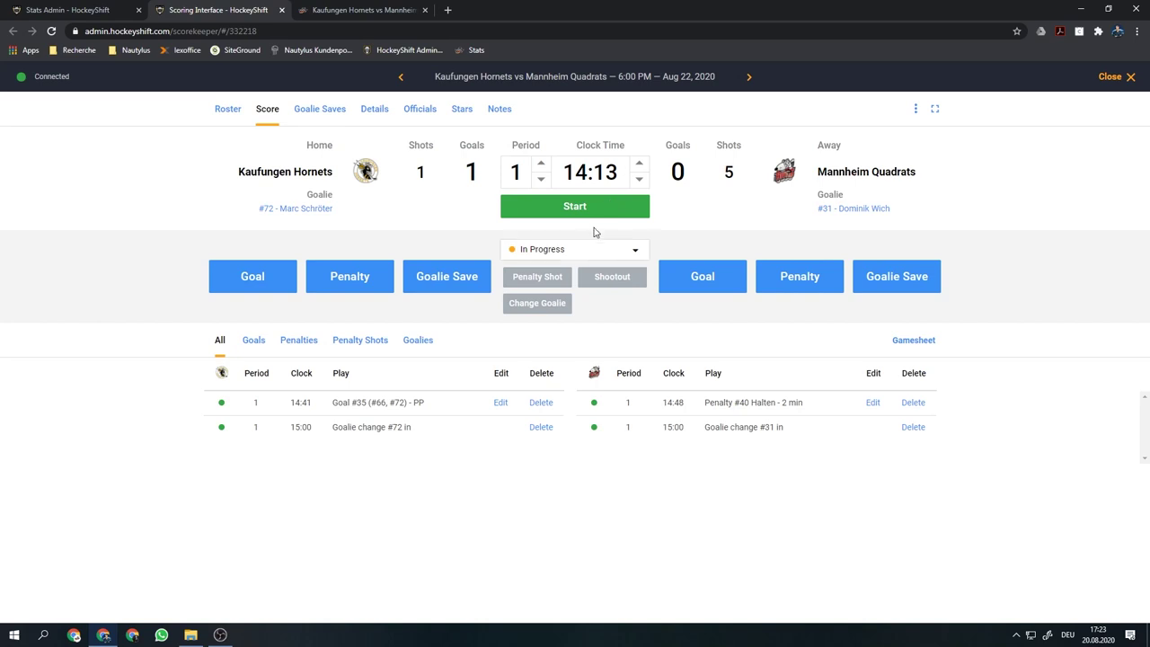
pyautogui.click(628, 251)
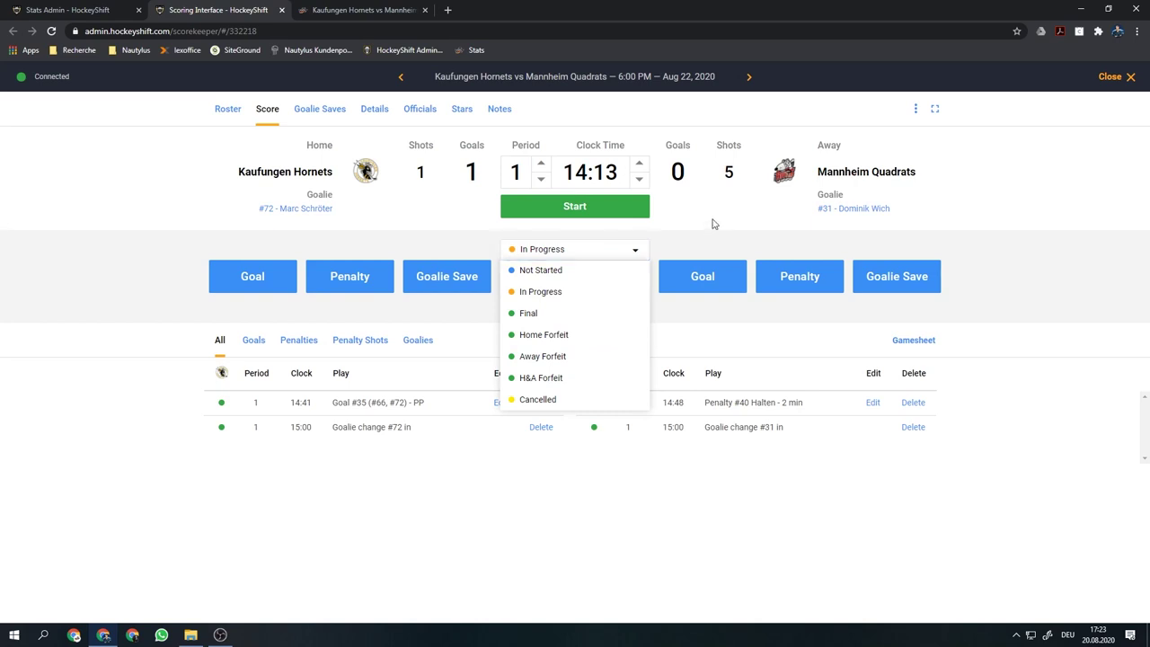
# Leave the status at In Progress and write 'Hallo' as the public game note
pyautogui.click(713, 224)
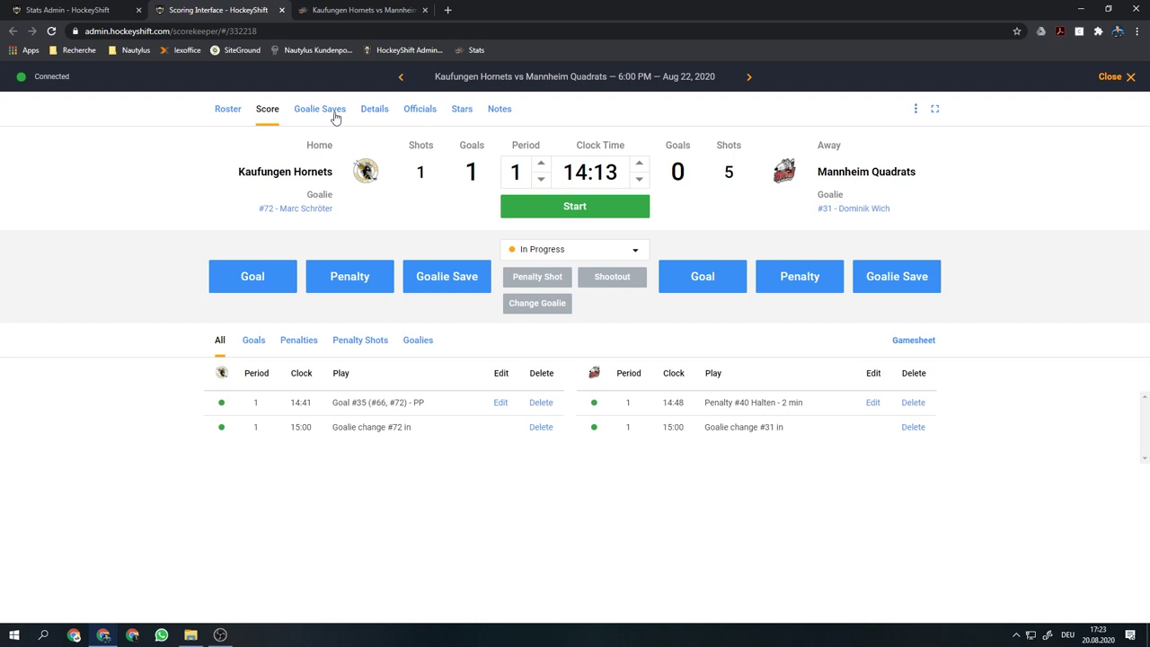
pyautogui.click(500, 111)
pyautogui.click(244, 221)
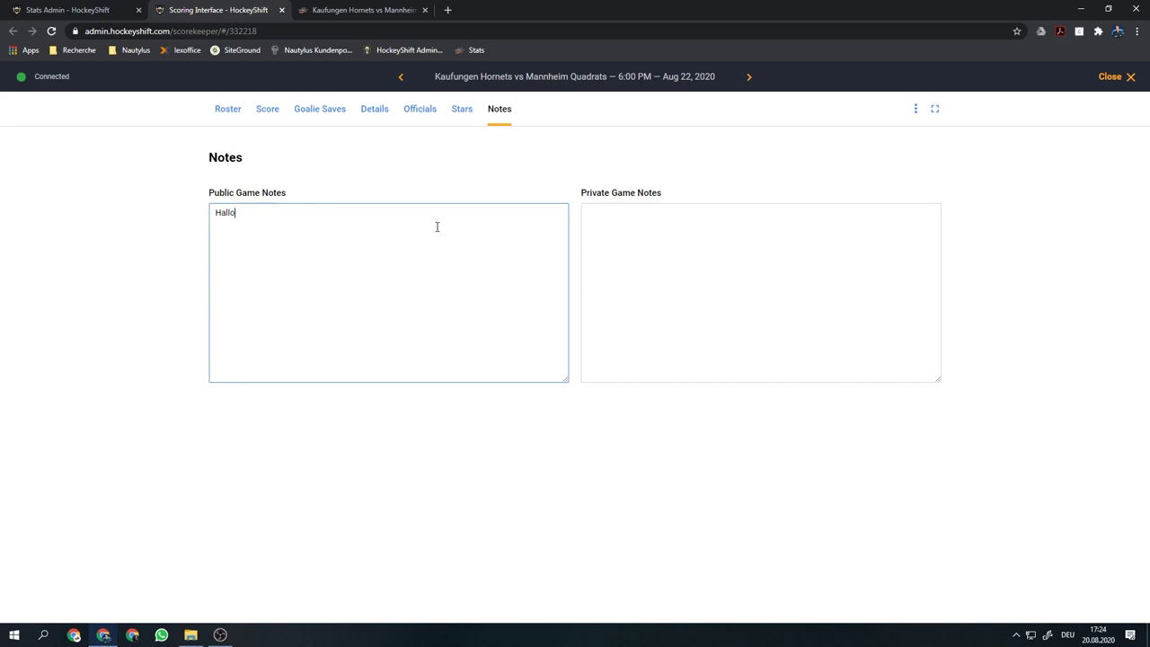
# Reload the public preview to check the Hornets' 1-0 lead, then go back to the scoring interface
pyautogui.click(377, 9)
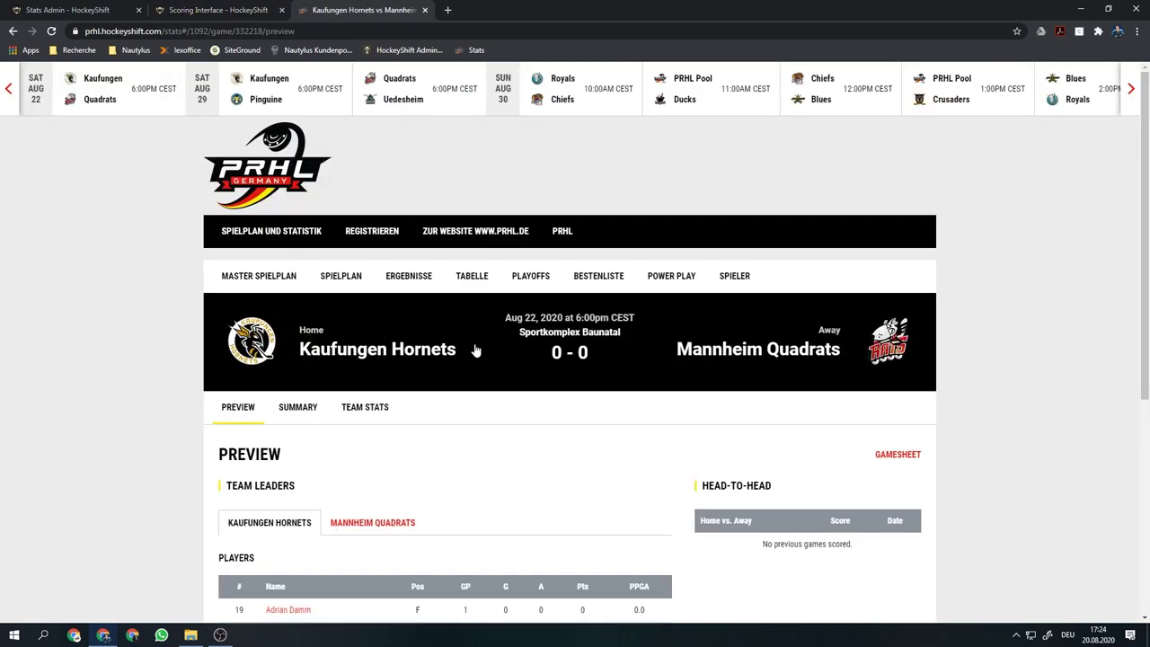
pyautogui.click(52, 30)
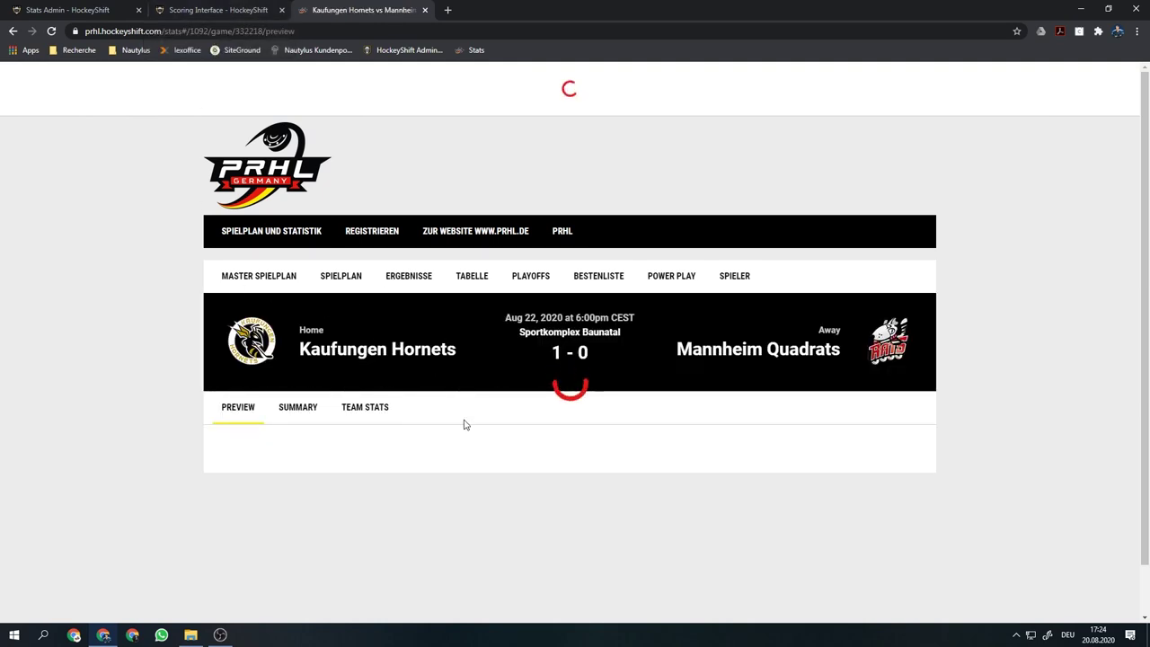
pyautogui.scroll(-3, 341, 350)
pyautogui.scroll(-2, 316, 341)
pyautogui.scroll(5, 306, 337)
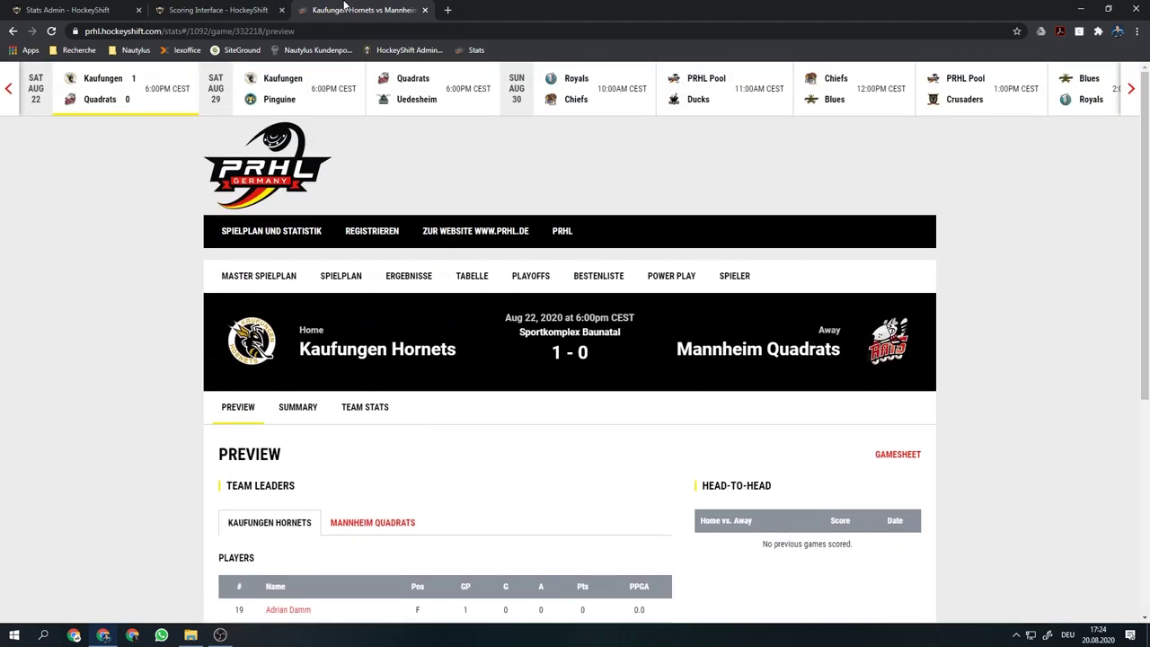
pyautogui.click(248, 7)
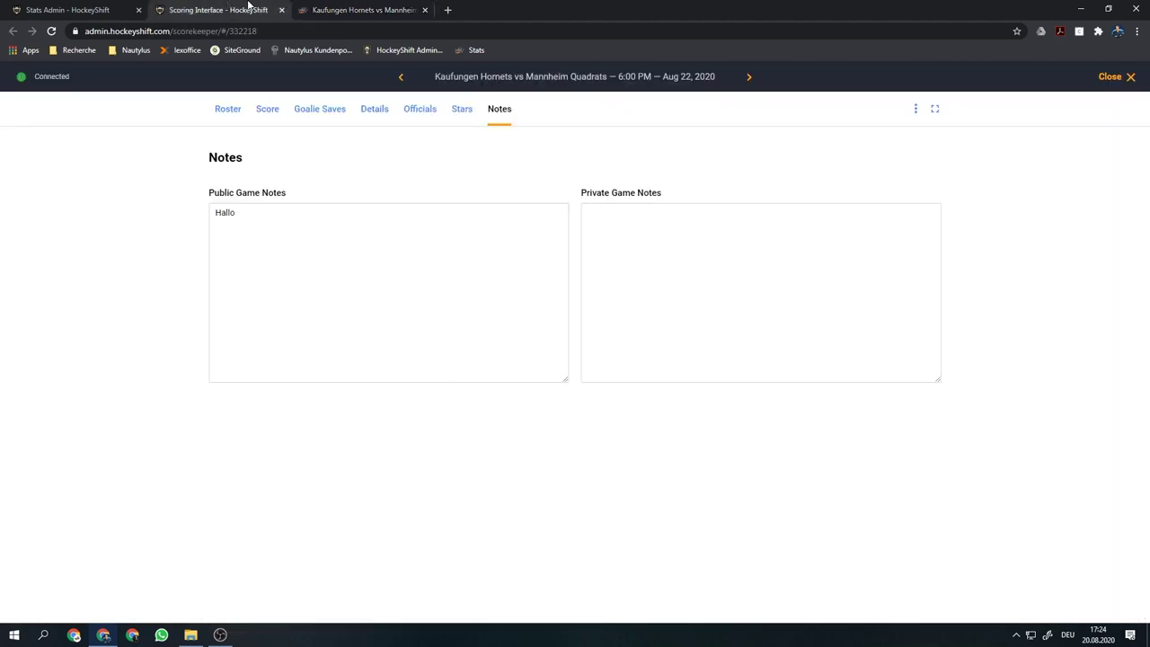
# Add two referees to the game's officials list
pyautogui.click(419, 112)
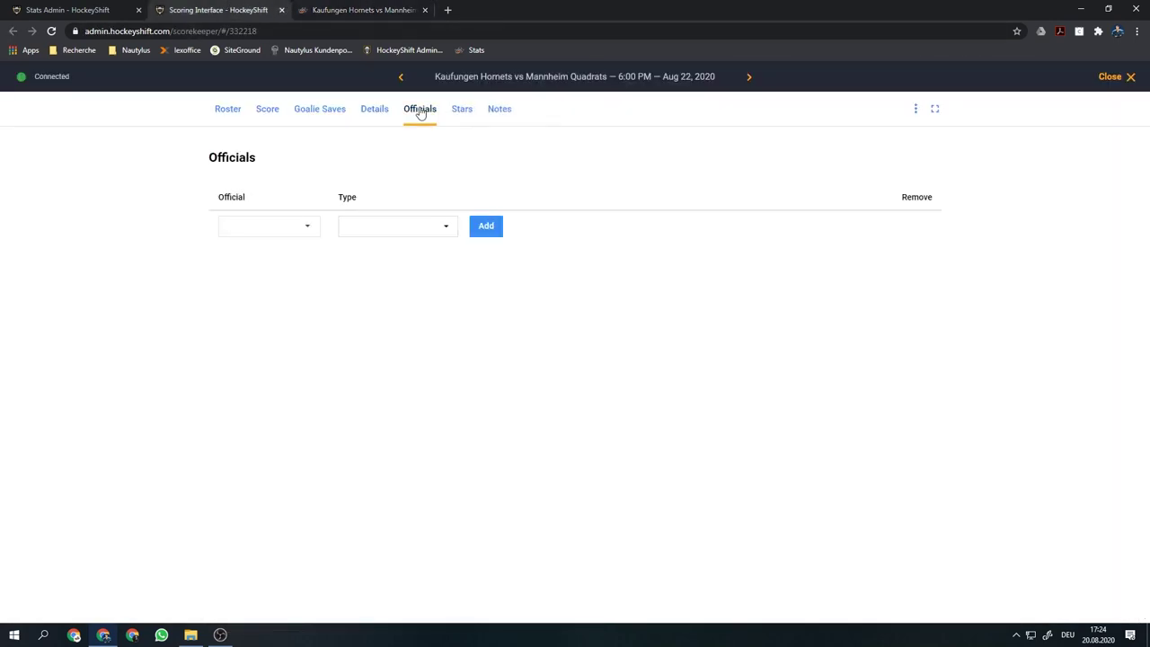
pyautogui.click(308, 230)
pyautogui.click(267, 302)
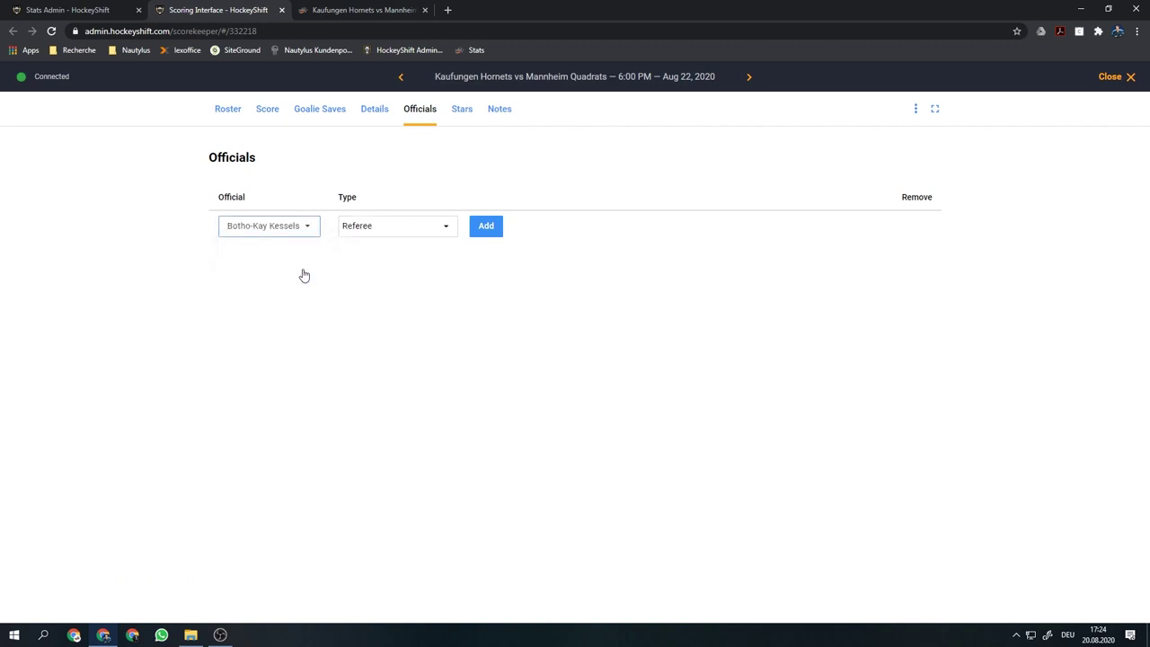
pyautogui.click(487, 227)
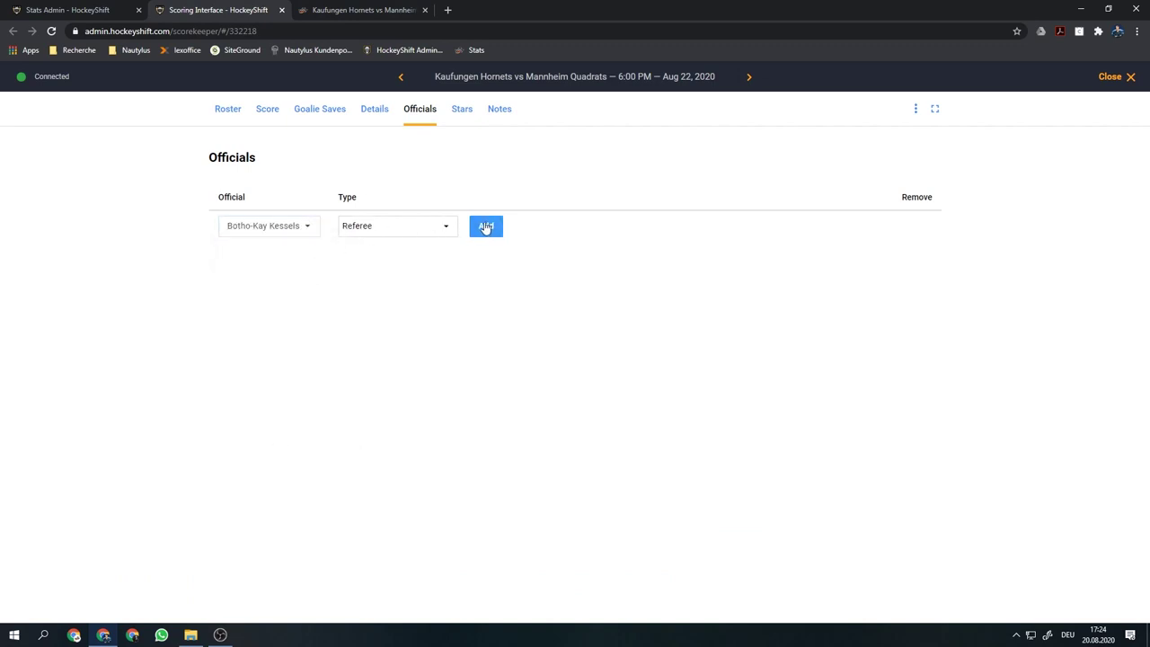
pyautogui.click(310, 250)
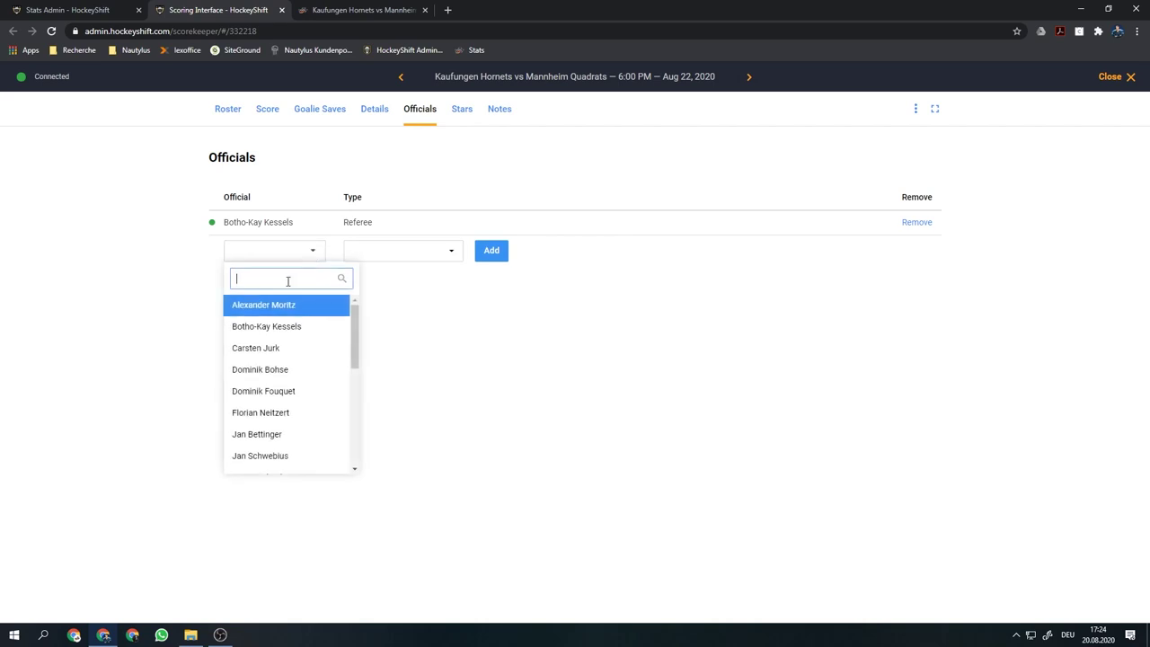
pyautogui.click(261, 370)
pyautogui.click(491, 252)
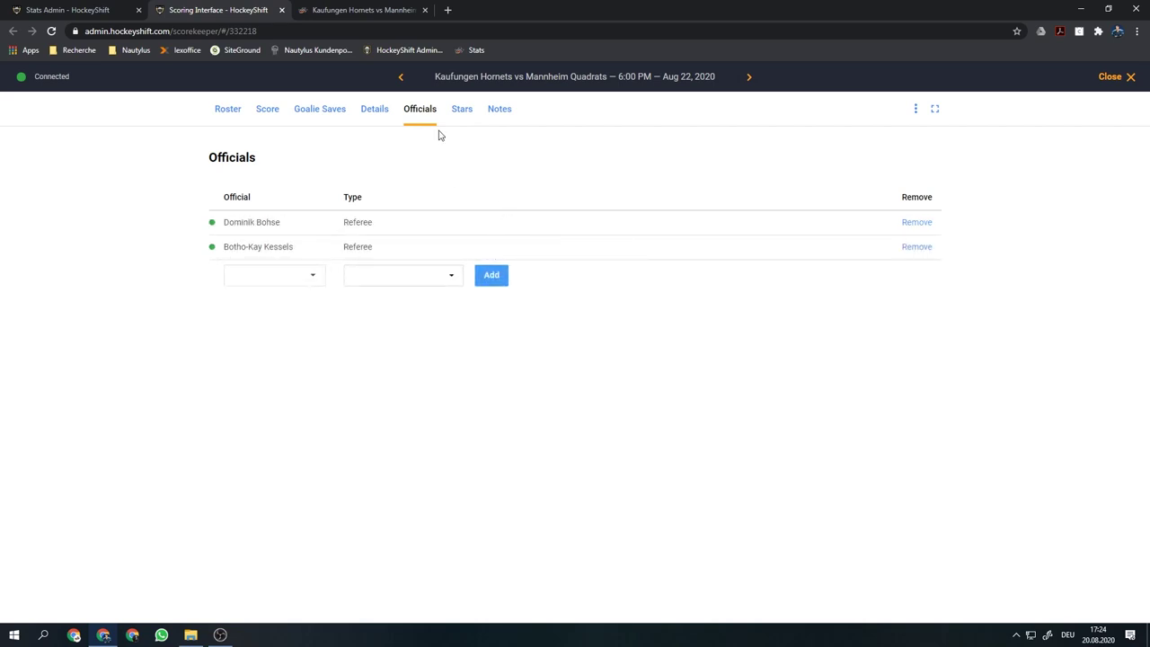
# Name Mannheim's #40 first star, Kaufungen's #16 second star and #47 third star
pyautogui.click(466, 111)
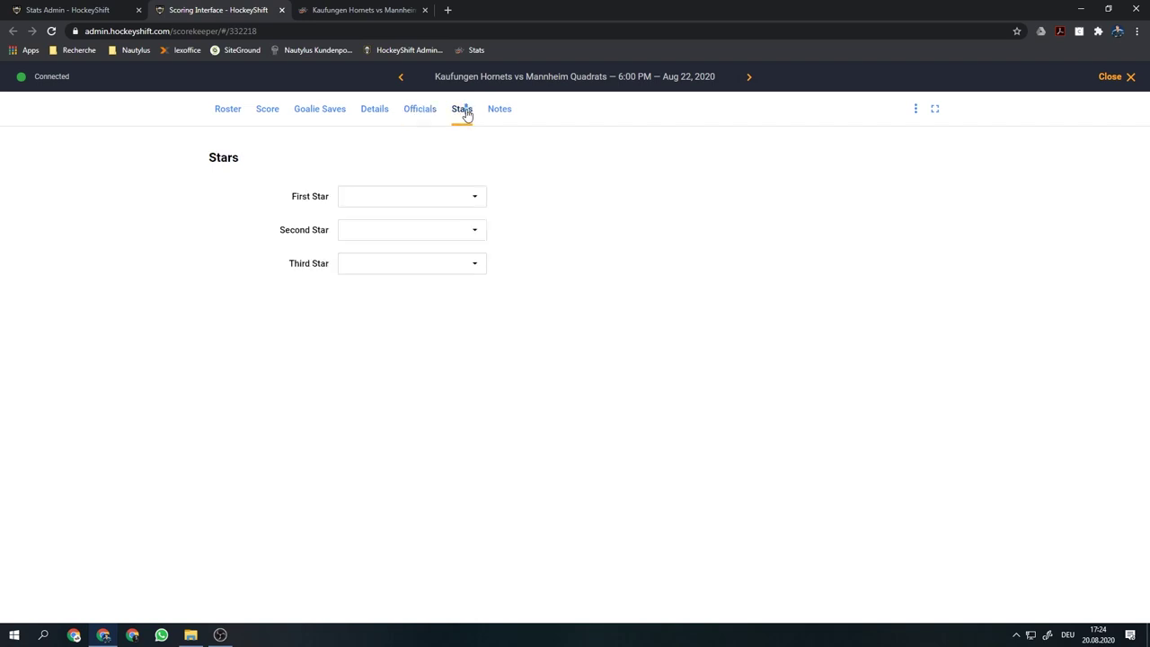
pyautogui.click(450, 198)
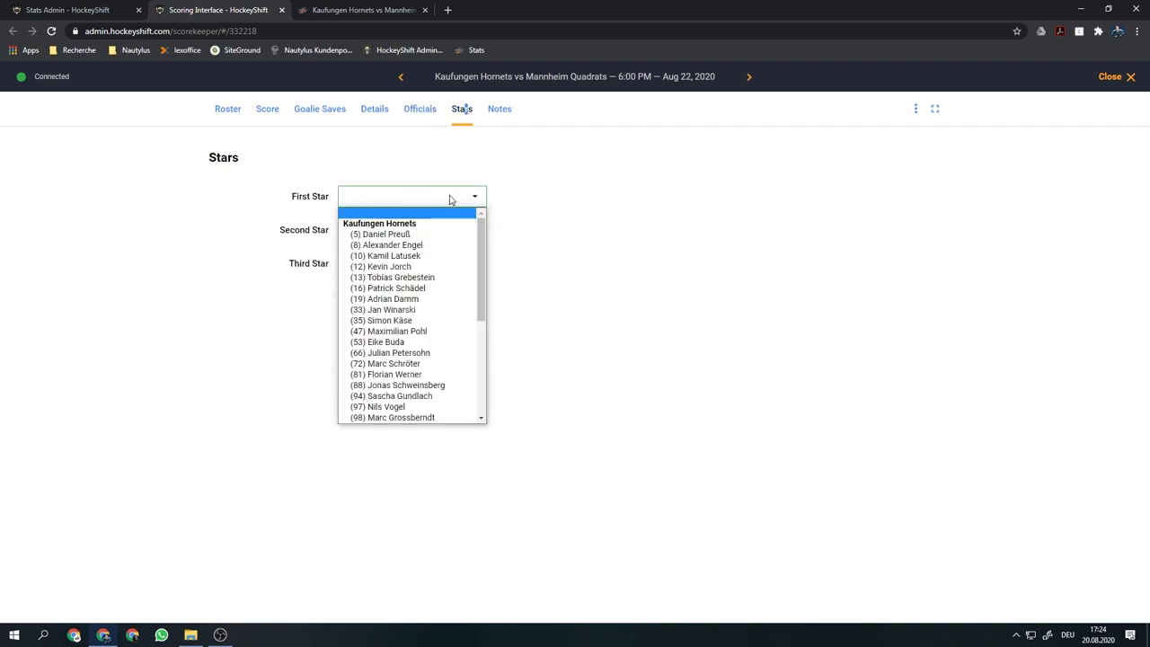
pyautogui.scroll(-5, 437, 319)
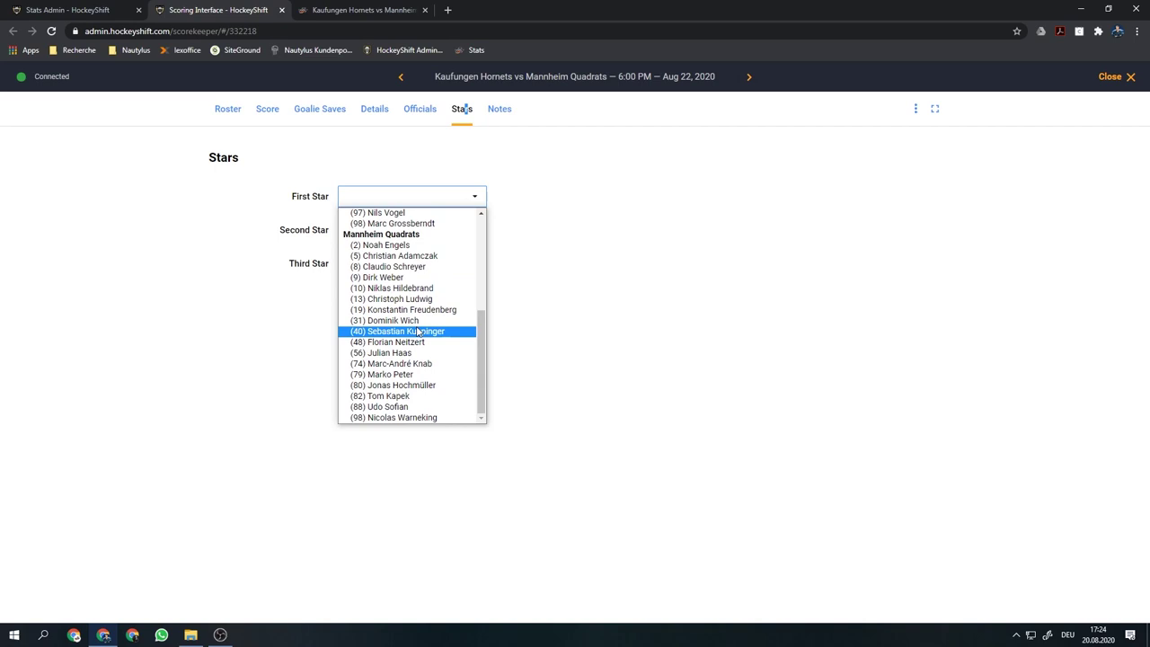
pyautogui.click(419, 333)
pyautogui.click(430, 232)
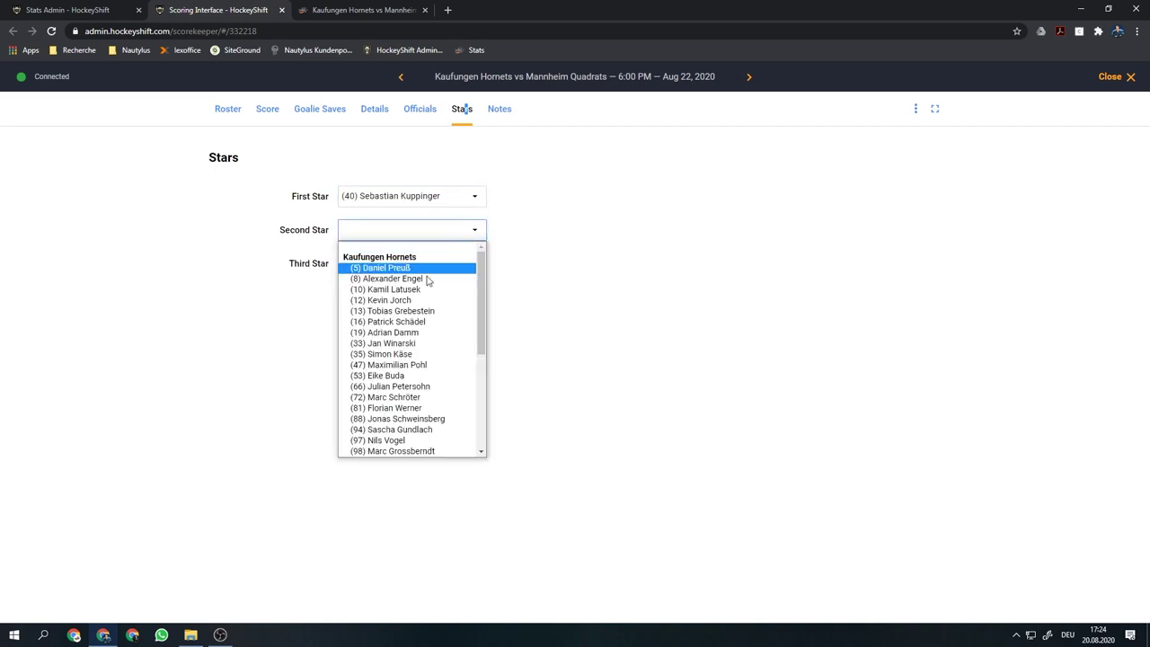
pyautogui.click(431, 324)
pyautogui.click(441, 265)
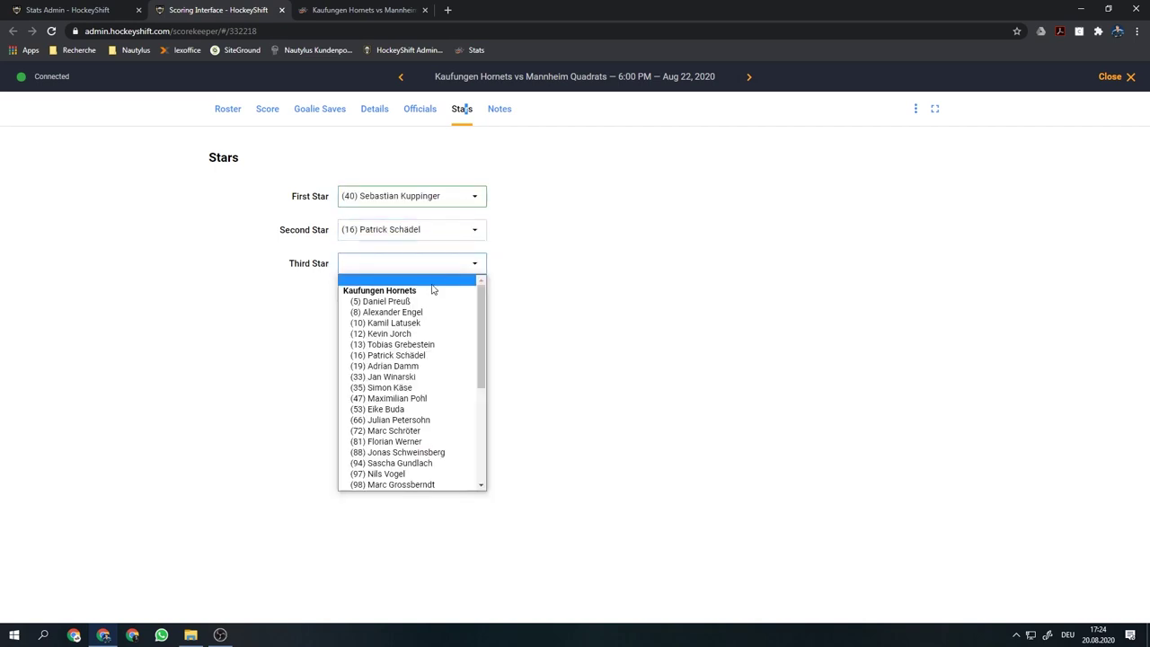
pyautogui.click(422, 400)
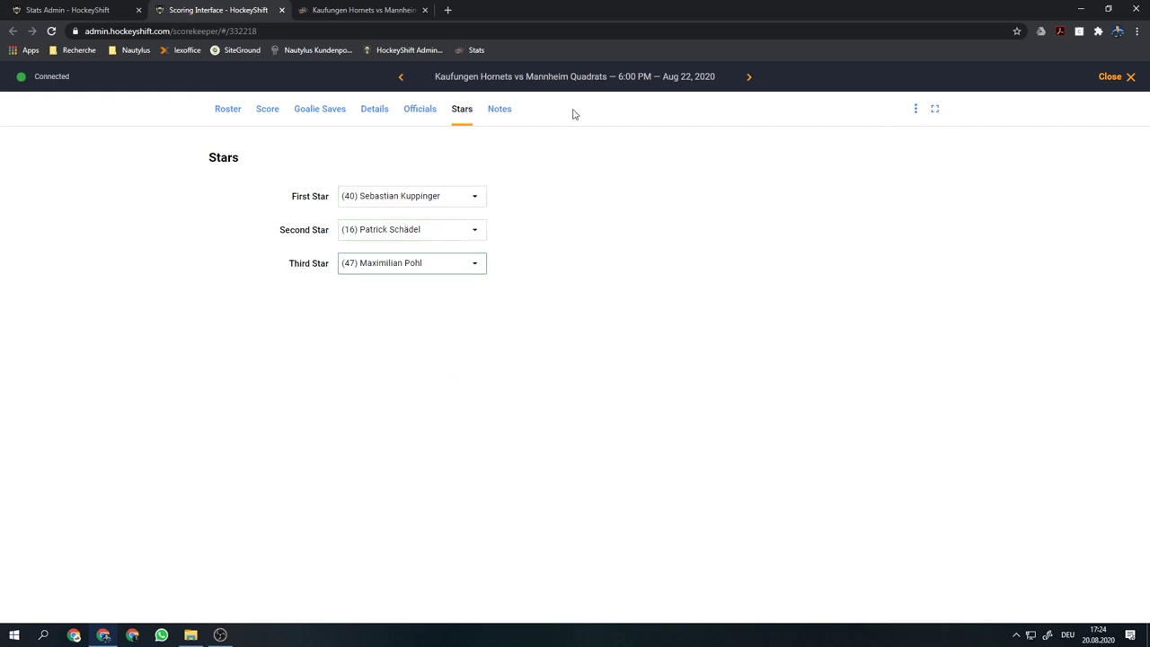
# Change the game status on the Score page from In Progress to Final and confirm finalizing
pyautogui.click(266, 113)
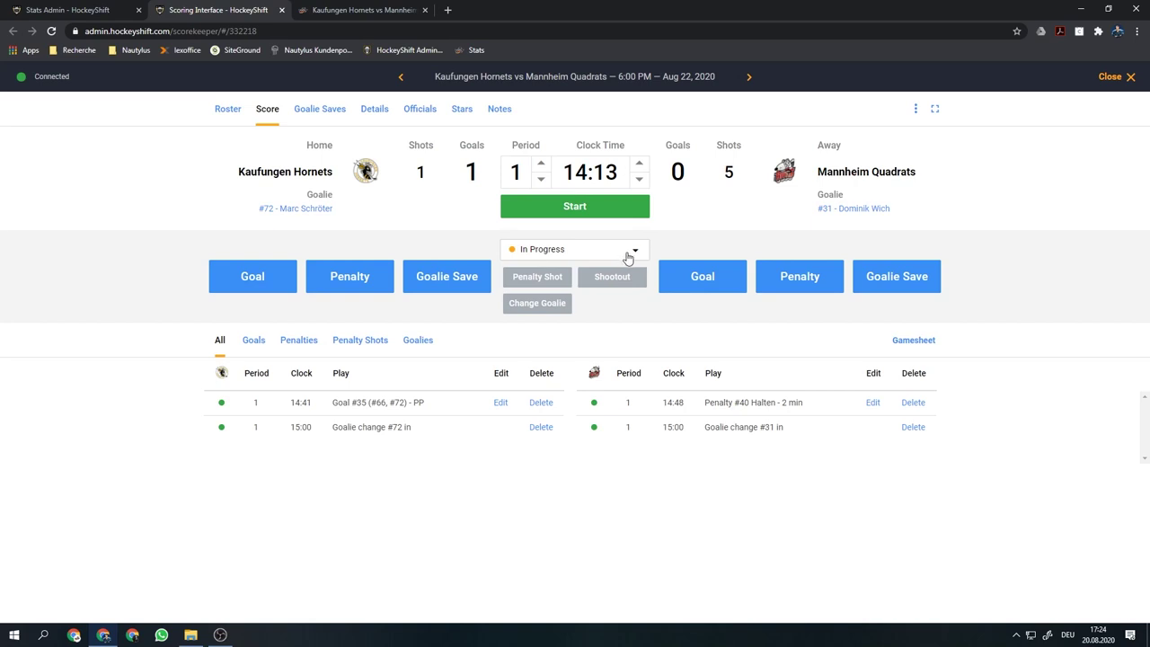
pyautogui.click(634, 252)
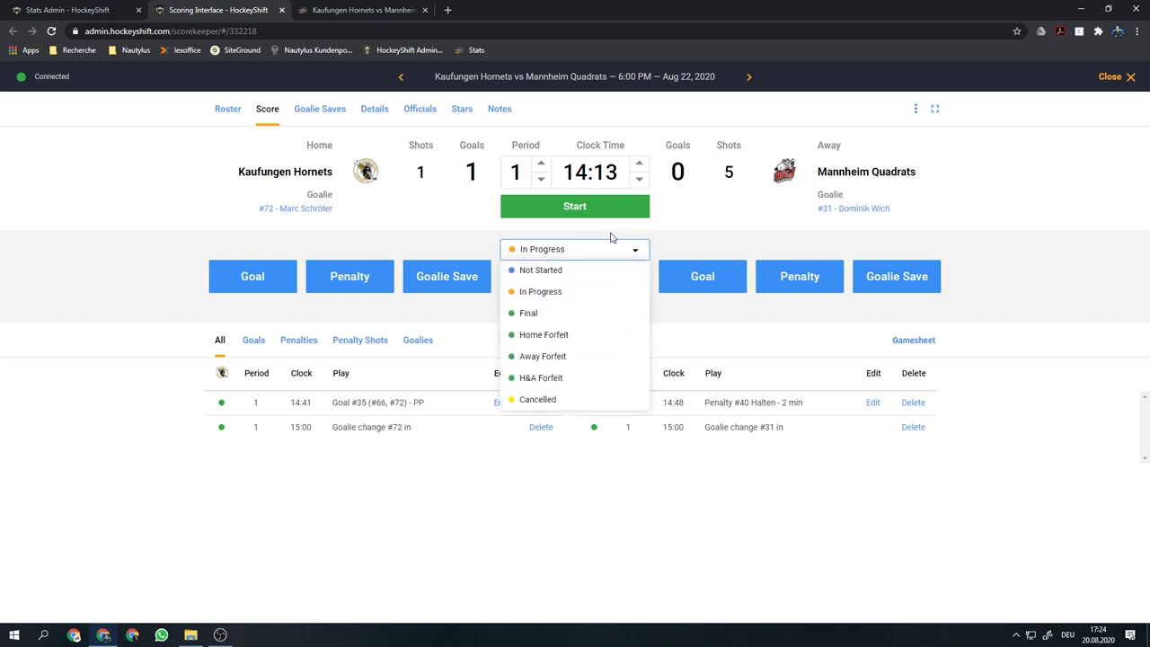
pyautogui.click(546, 314)
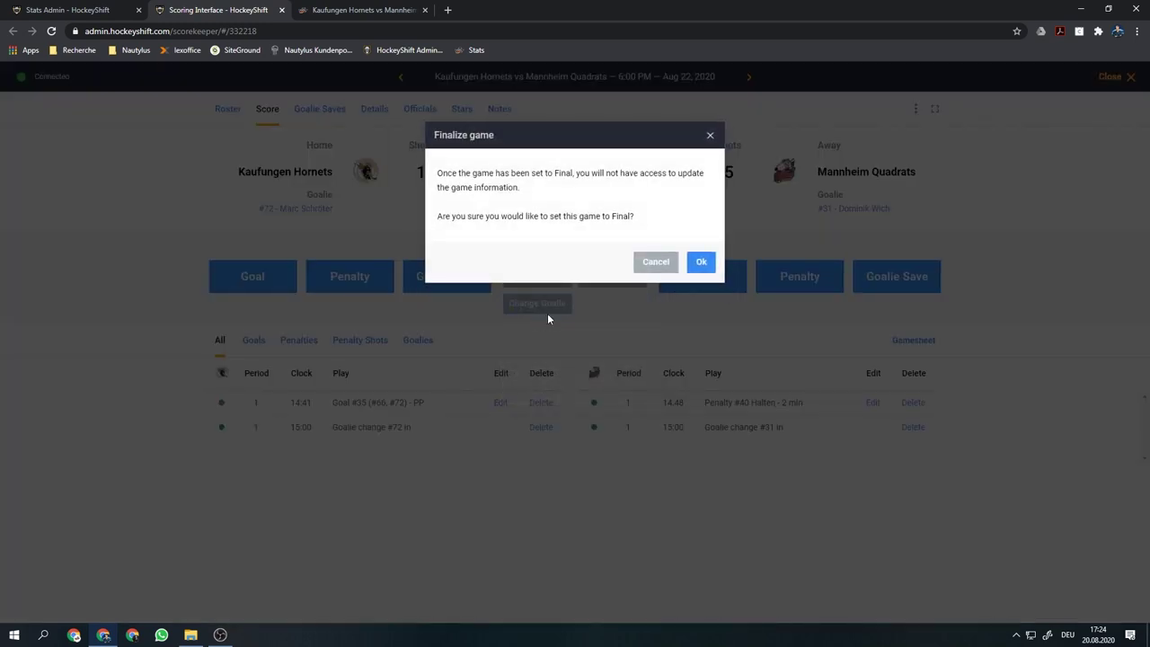
pyautogui.click(700, 262)
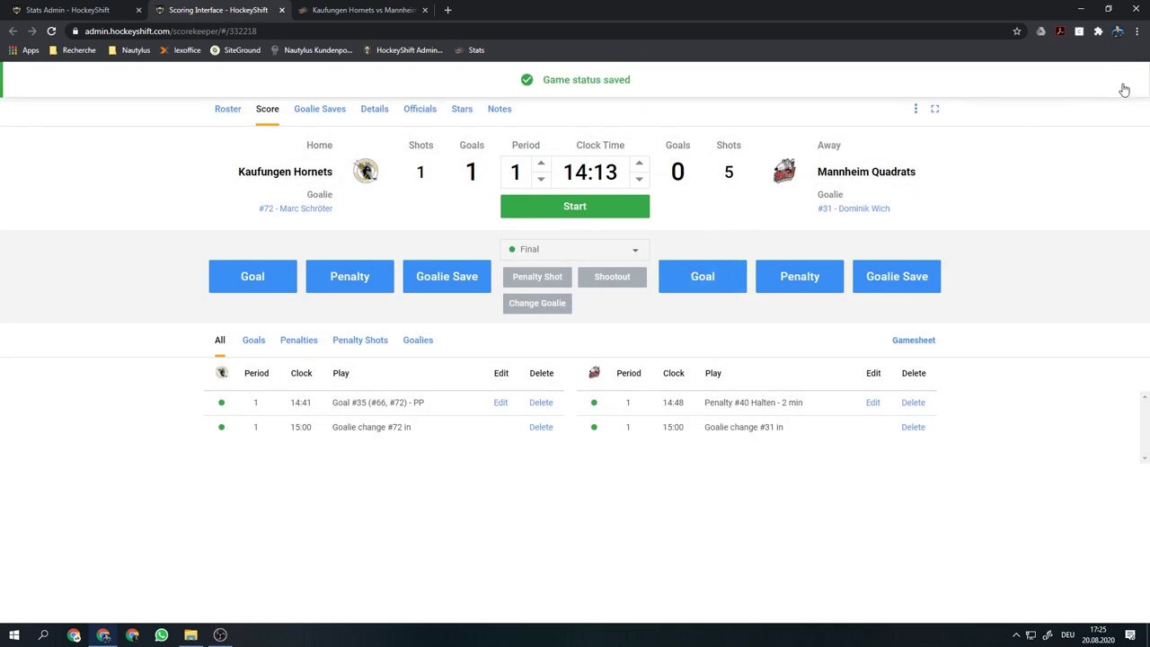
# Close the scoring interface and verify the Final game's status is locked on the schedule
pyautogui.click(1123, 79)
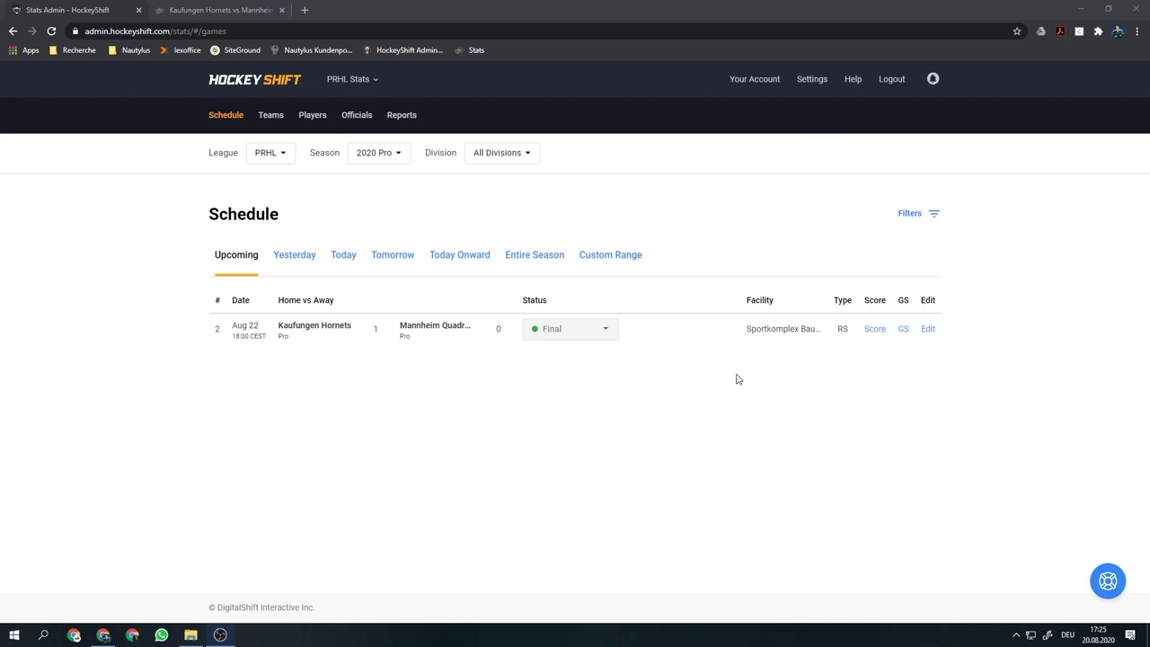
pyautogui.moveTo(595, 333)
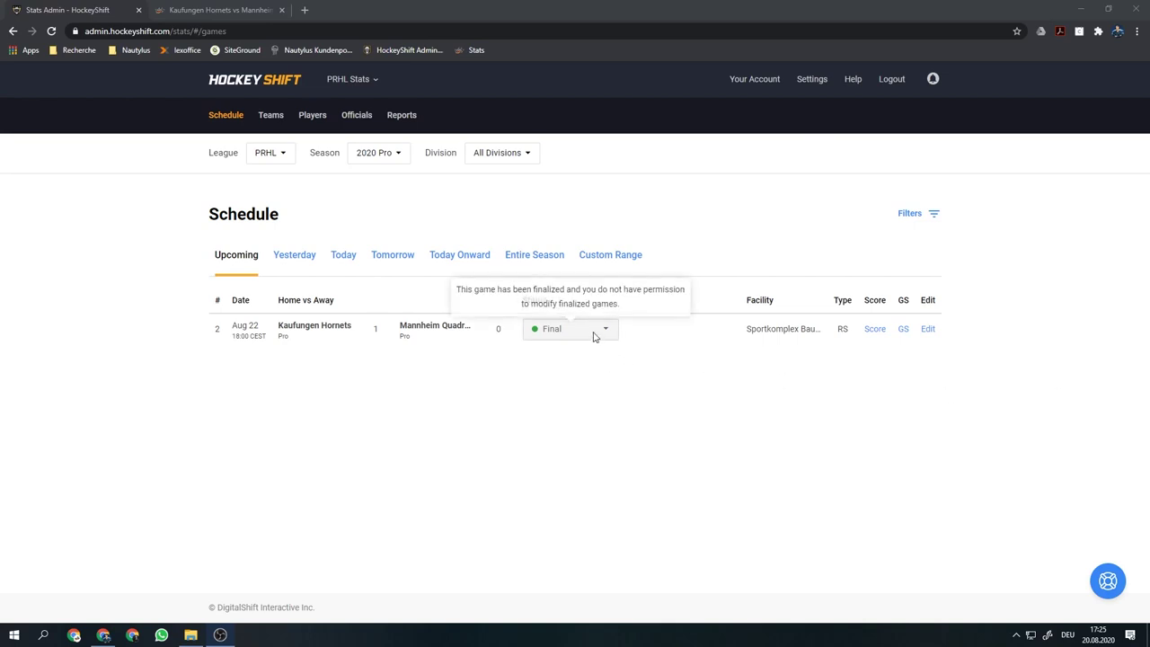
pyautogui.click(589, 336)
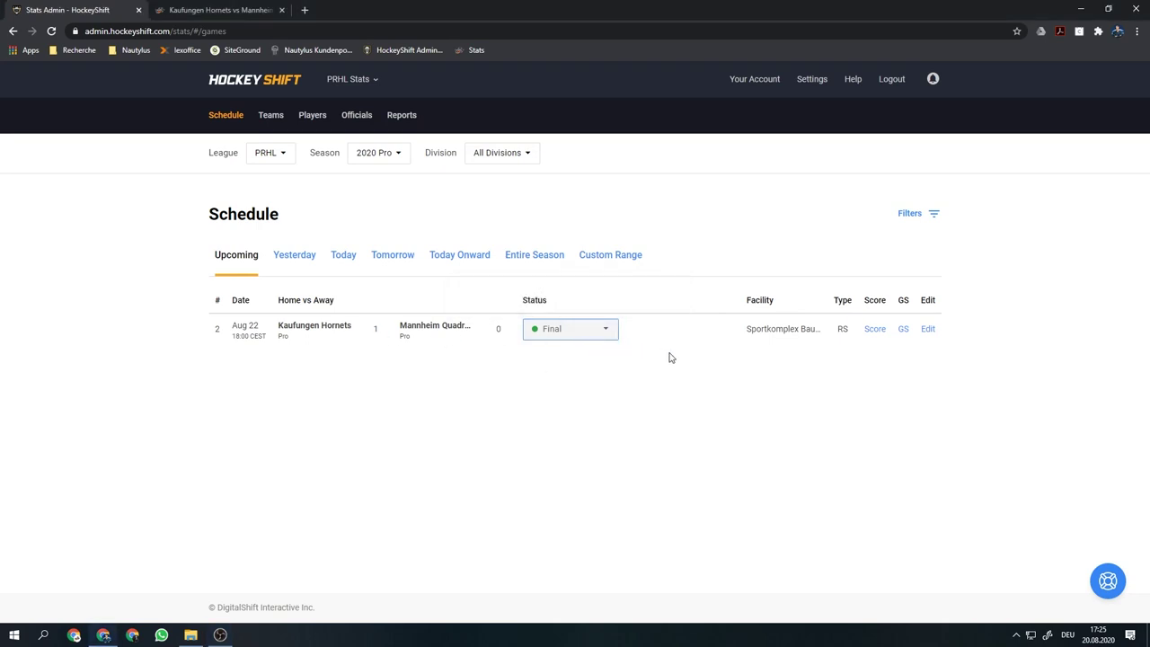
# Generate and scroll through the three-page gamesheet PDF, then close it and the public preview
pyautogui.click(903, 329)
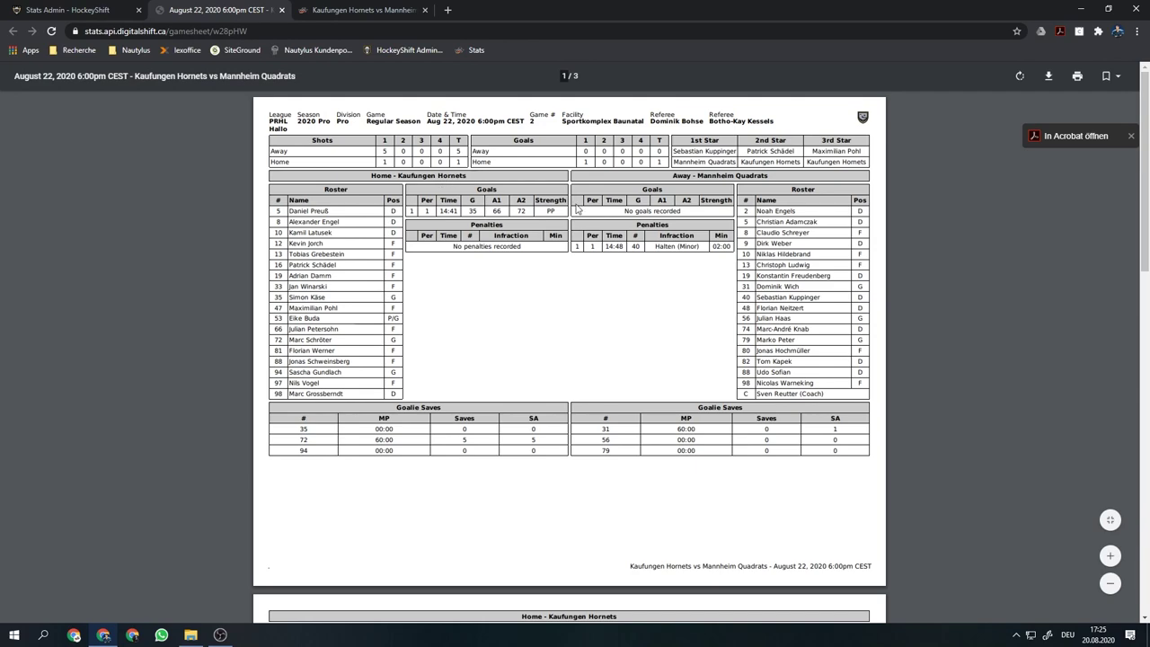
pyautogui.scroll(-3, 566, 203)
pyautogui.scroll(-6, 610, 225)
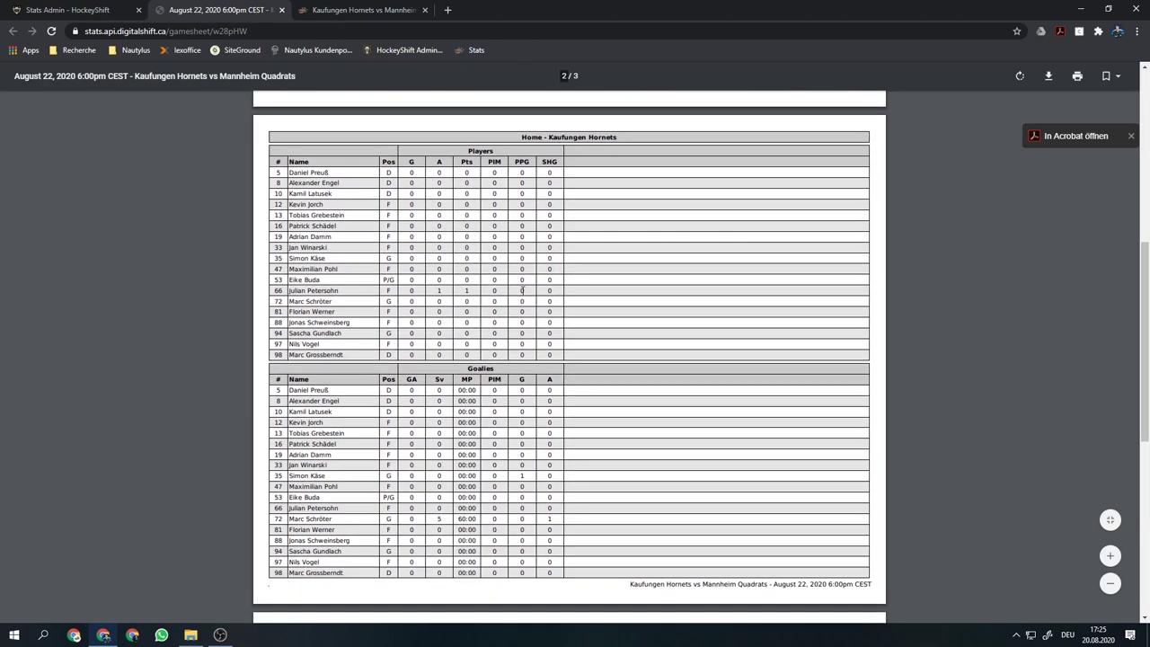
pyautogui.scroll(-3, 529, 307)
pyautogui.scroll(12, 529, 306)
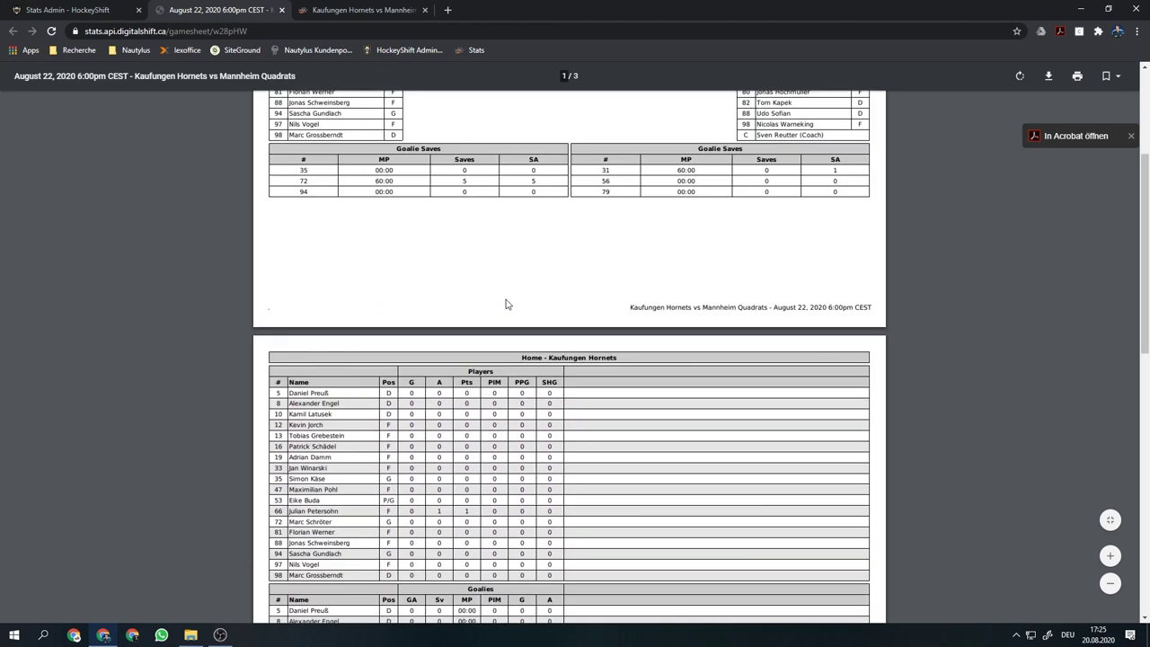
pyautogui.click(282, 10)
pyautogui.click(281, 9)
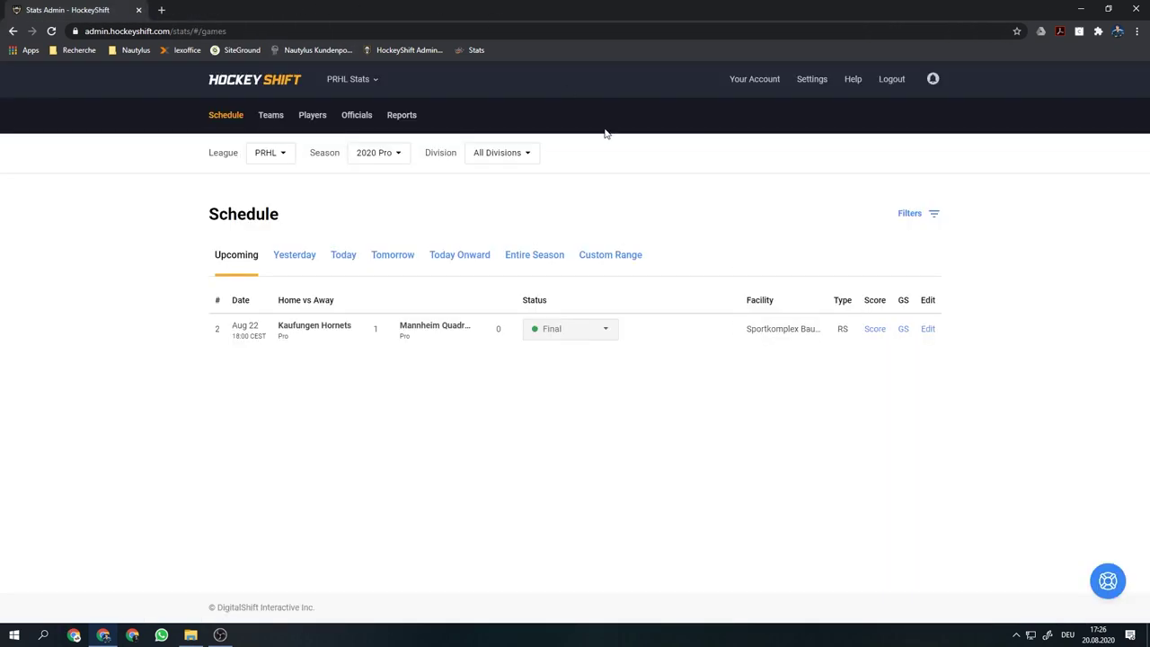